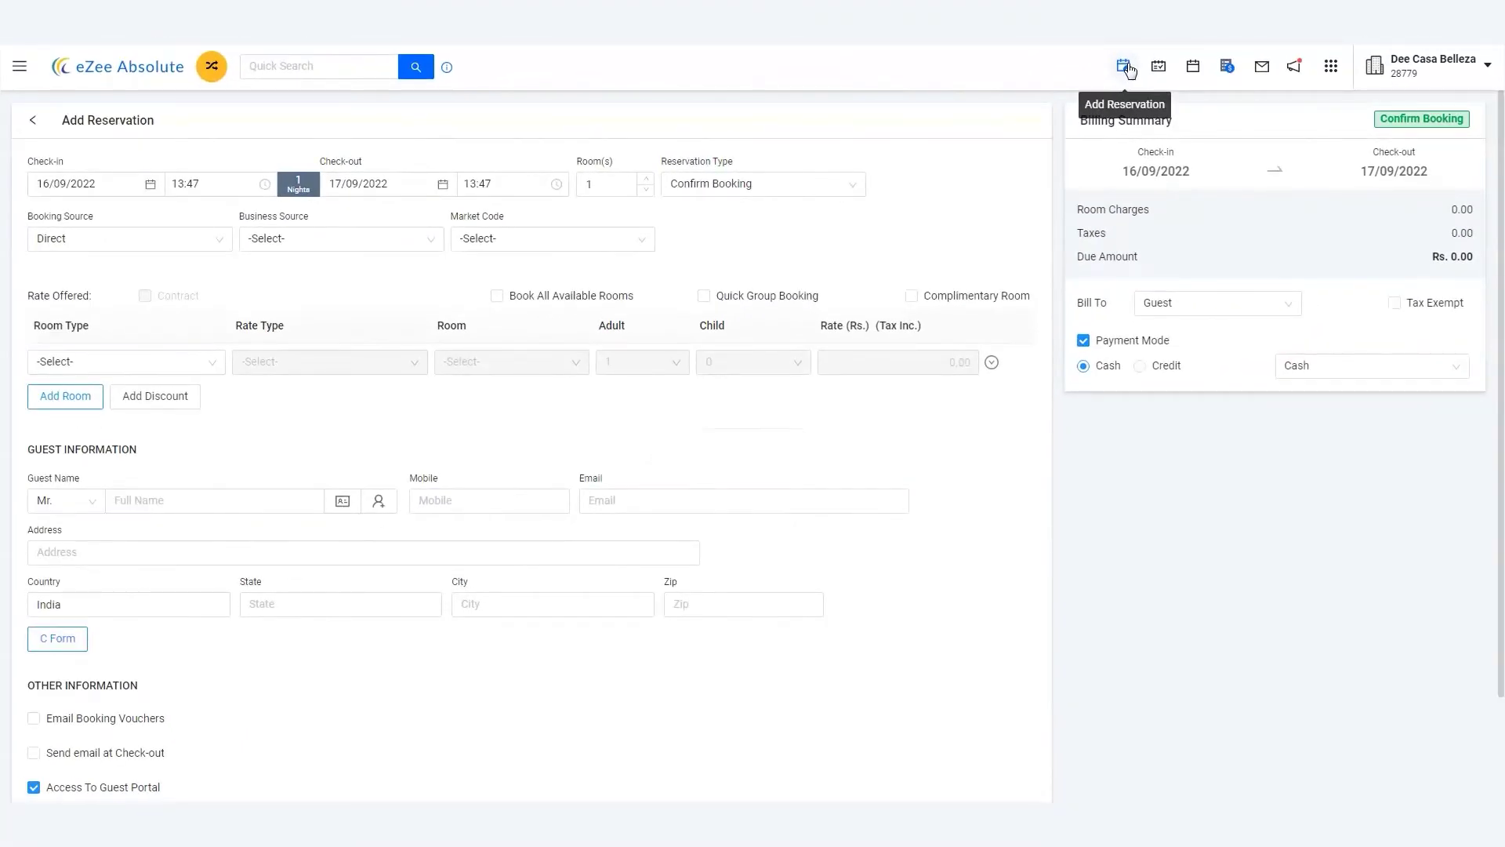
Set check-in to 10 October 2022 and check-out to 12 October 2022
{"action": "left_click", "coordinate": [146, 183]}
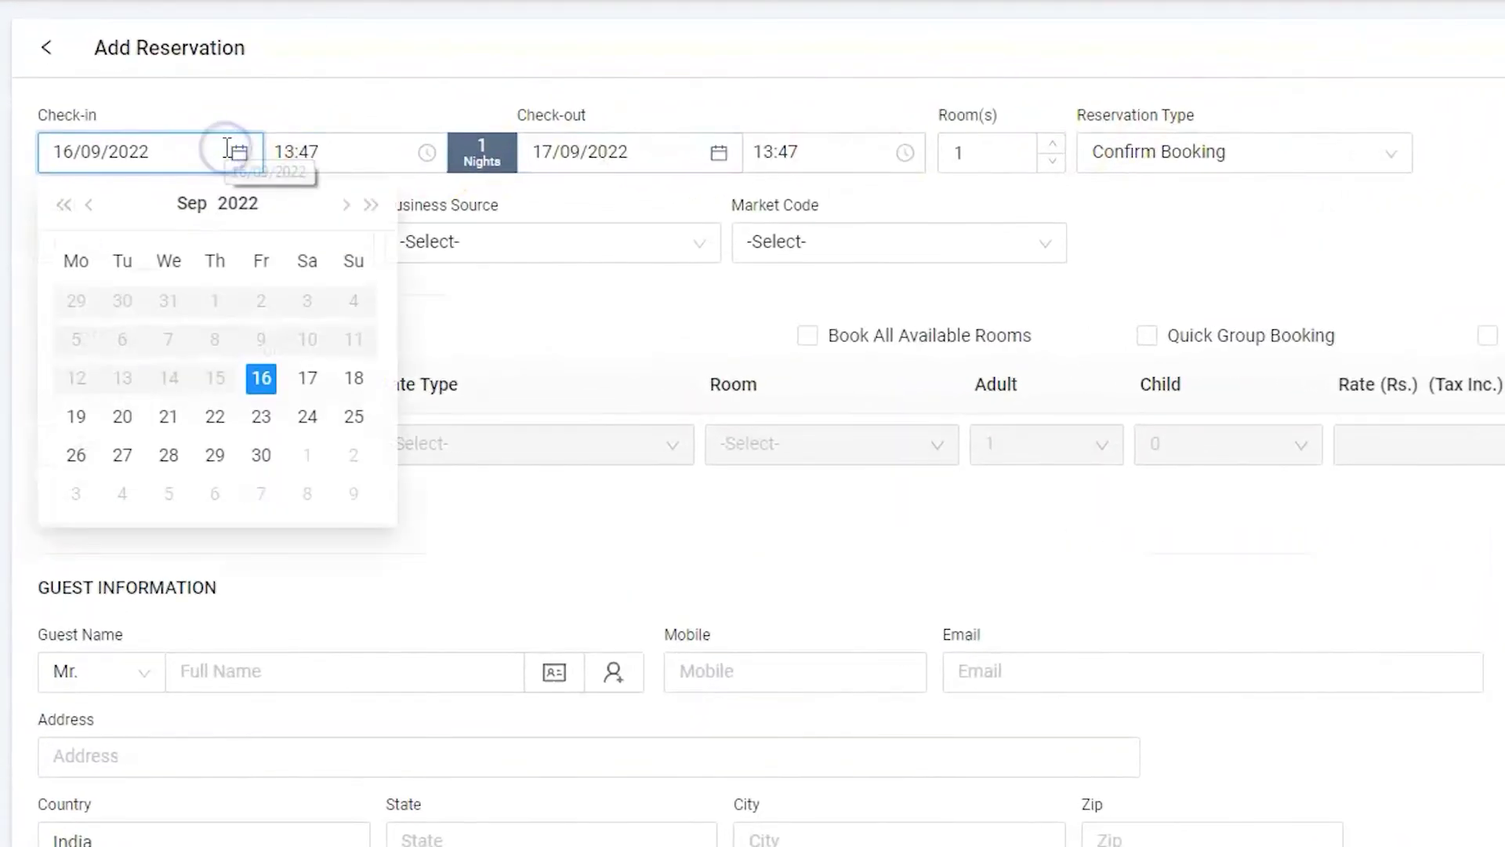
{"action": "left_click", "coordinate": [346, 206]}
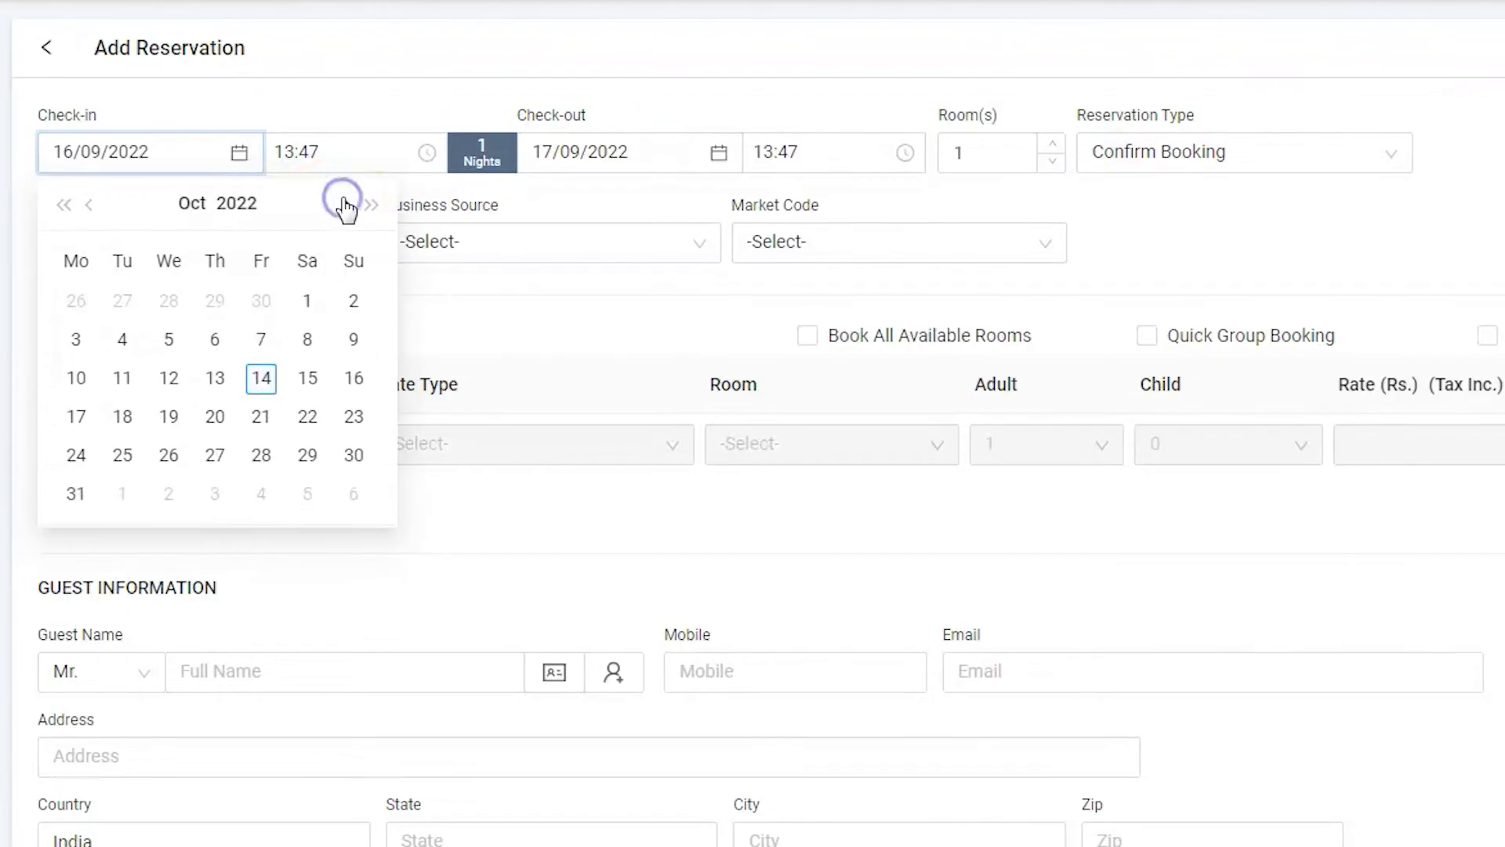
{"action": "left_click", "coordinate": [76, 377]}
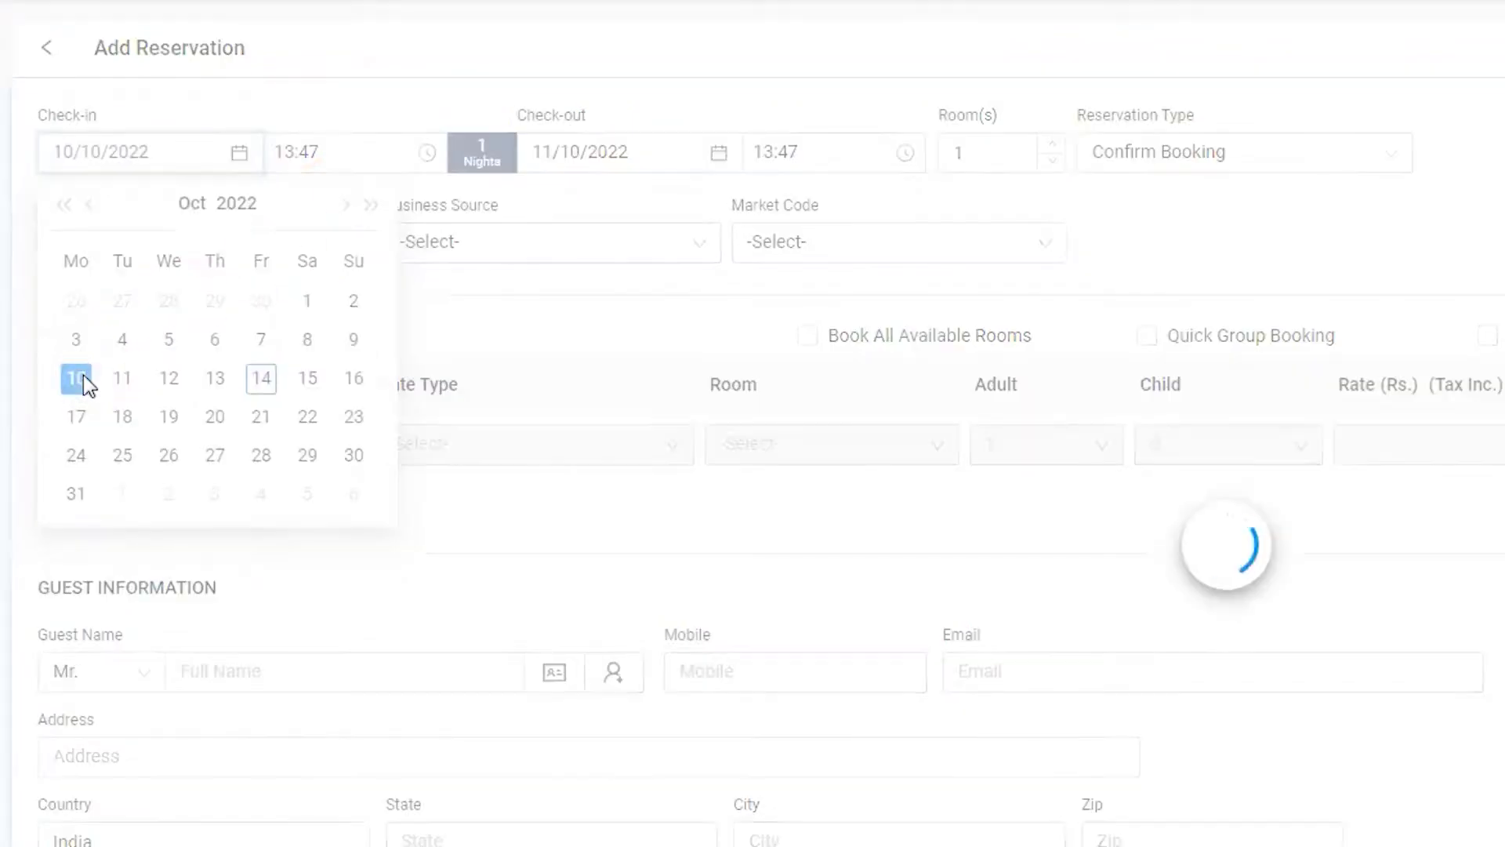
{"action": "left_click", "coordinate": [305, 324]}
{"action": "left_click", "coordinate": [718, 152]}
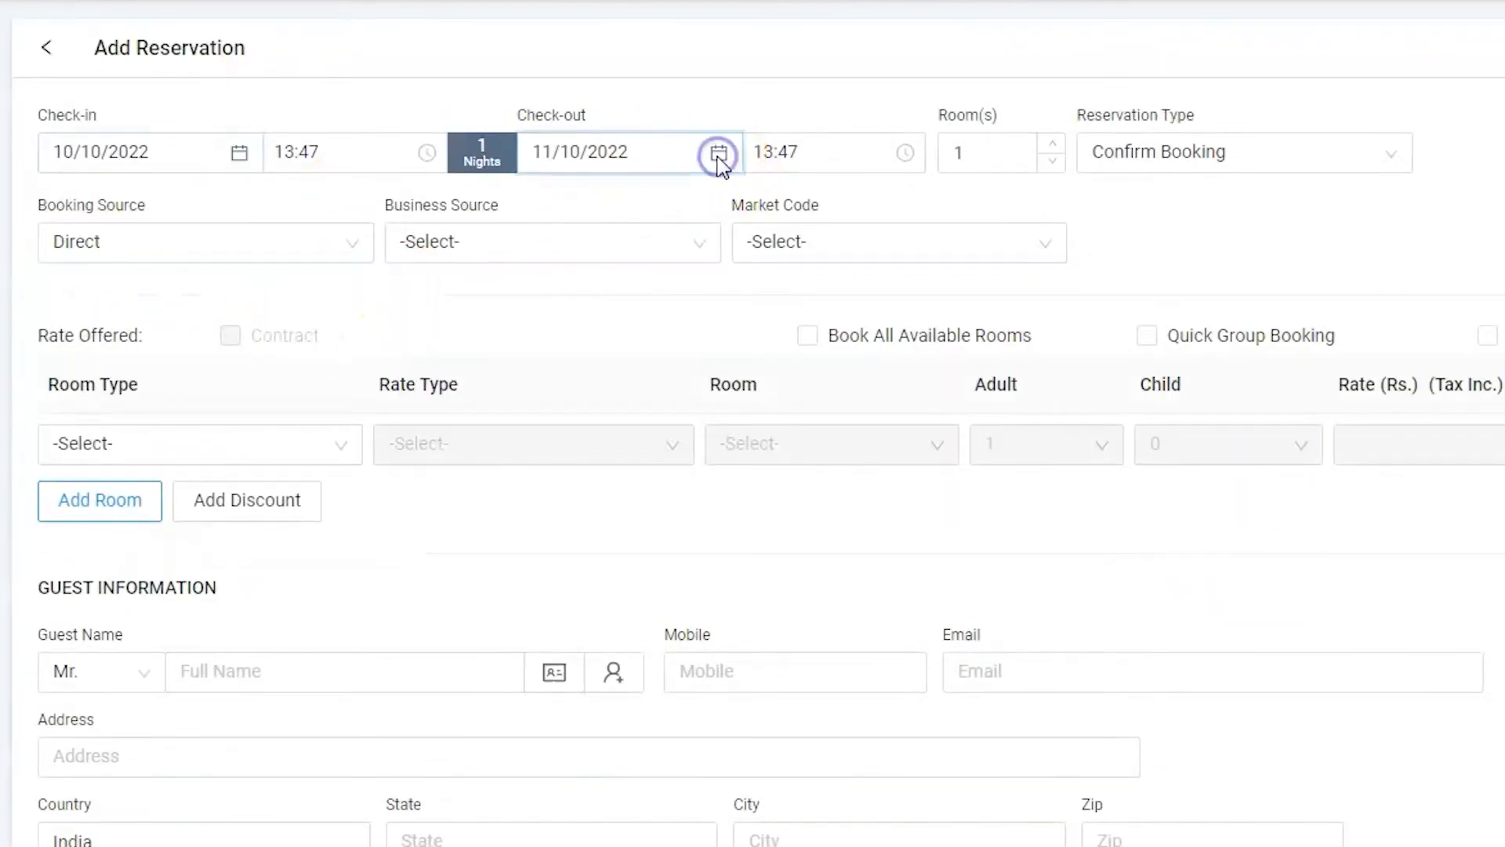
{"action": "left_click", "coordinate": [648, 378]}
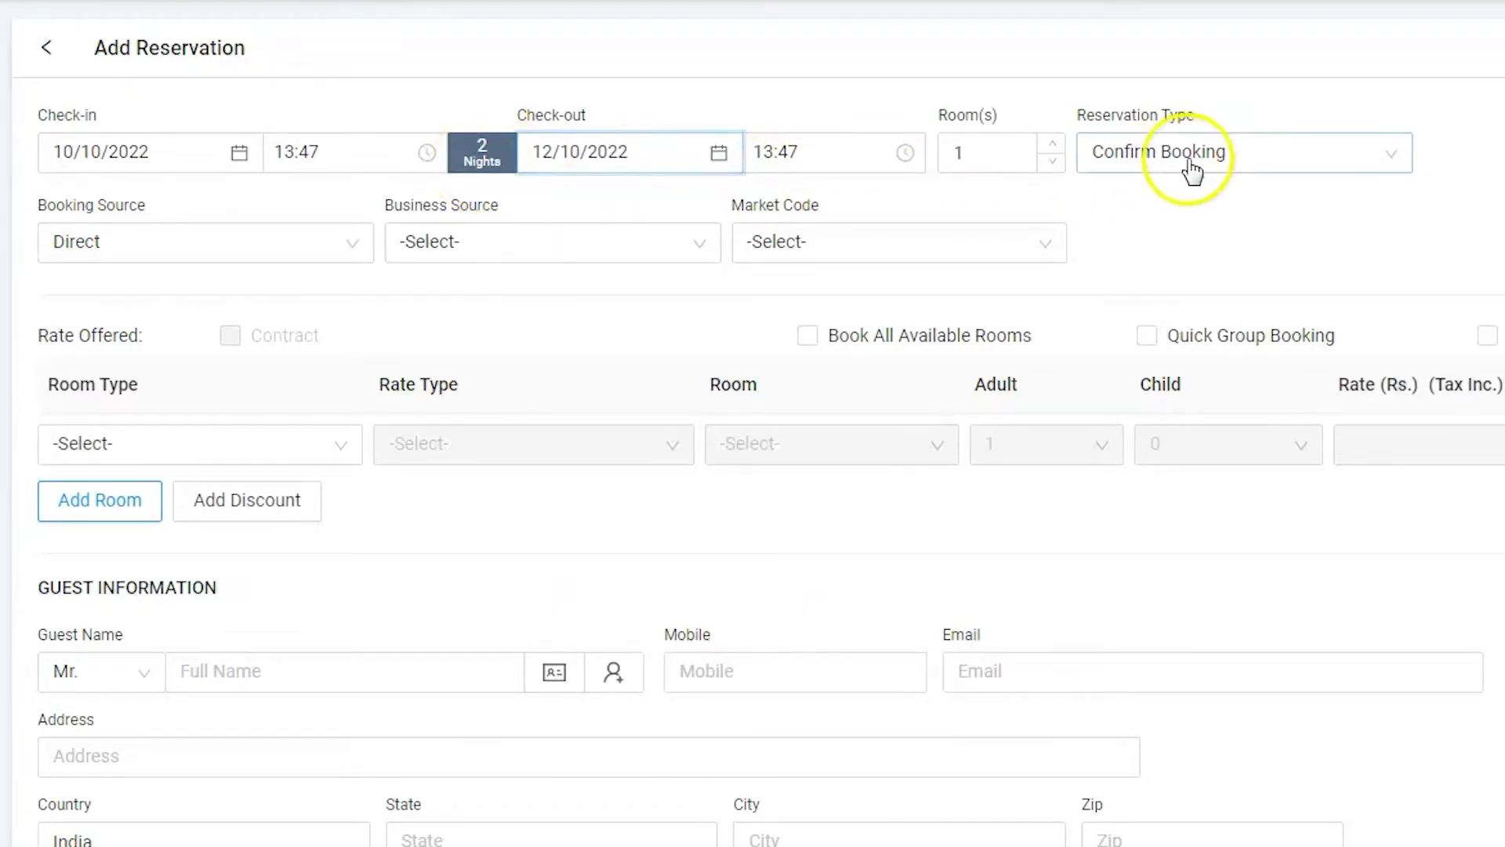
{"action": "left_click", "coordinate": [1214, 153]}
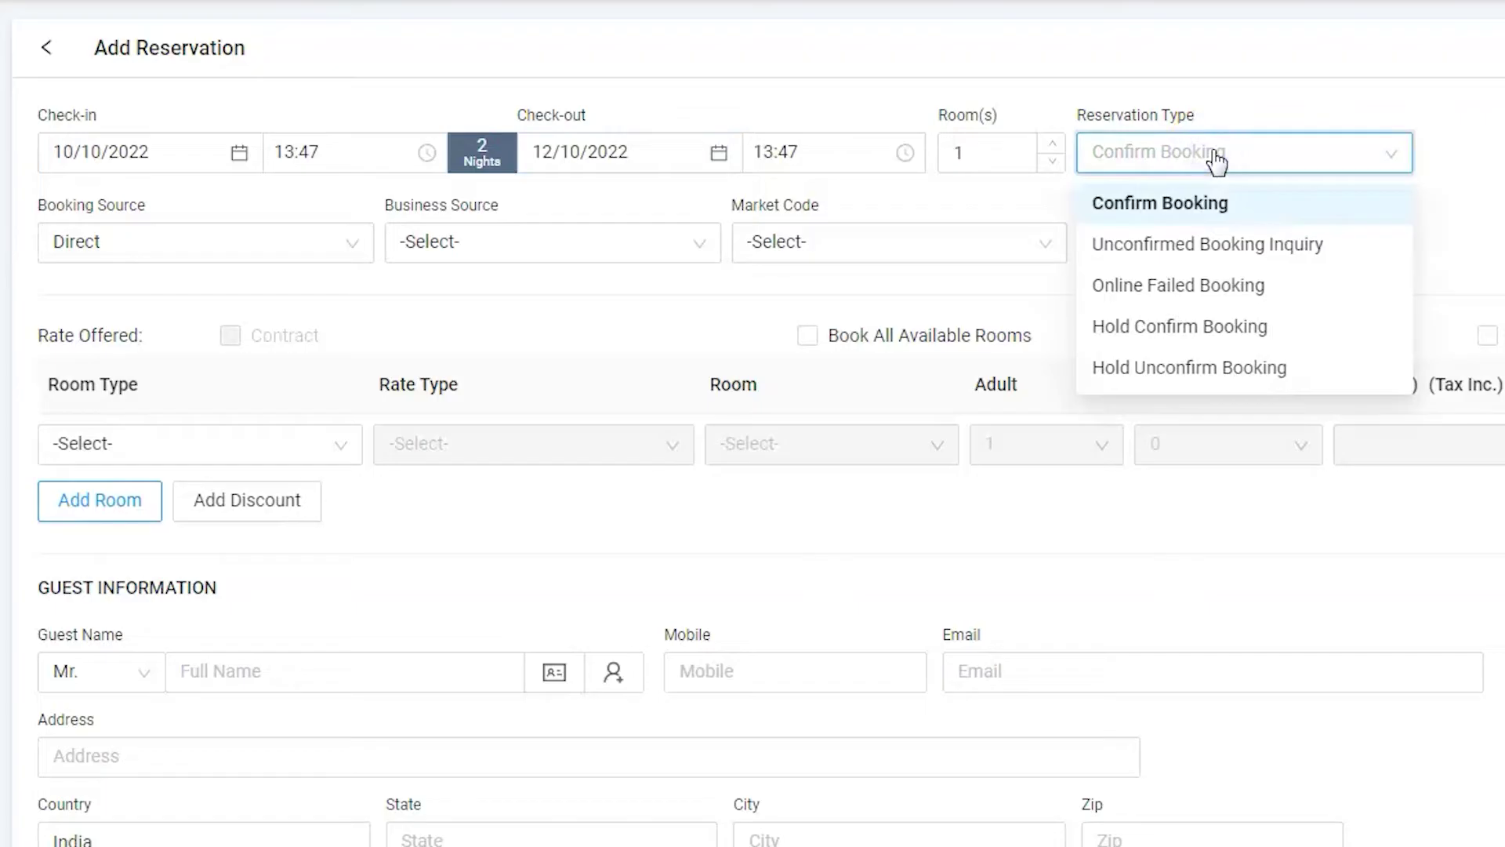
{"action": "left_click", "coordinate": [1205, 205]}
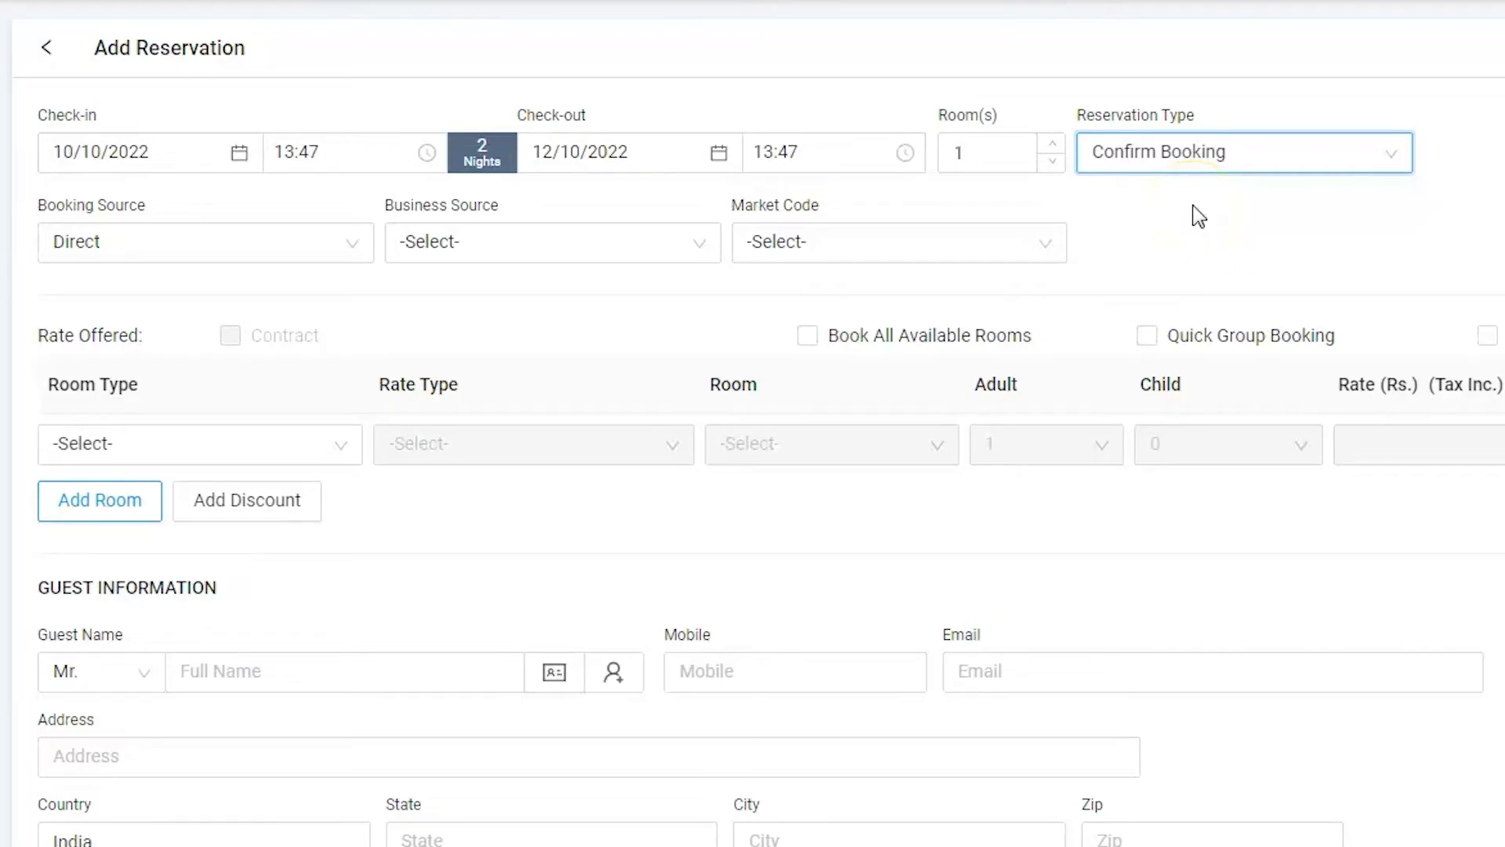
Choose Suite Room as the room type with the Continental Plan (CP) rate type
{"action": "scroll", "coordinate": [1195, 204], "scroll_direction": "down", "scroll_amount": 2}
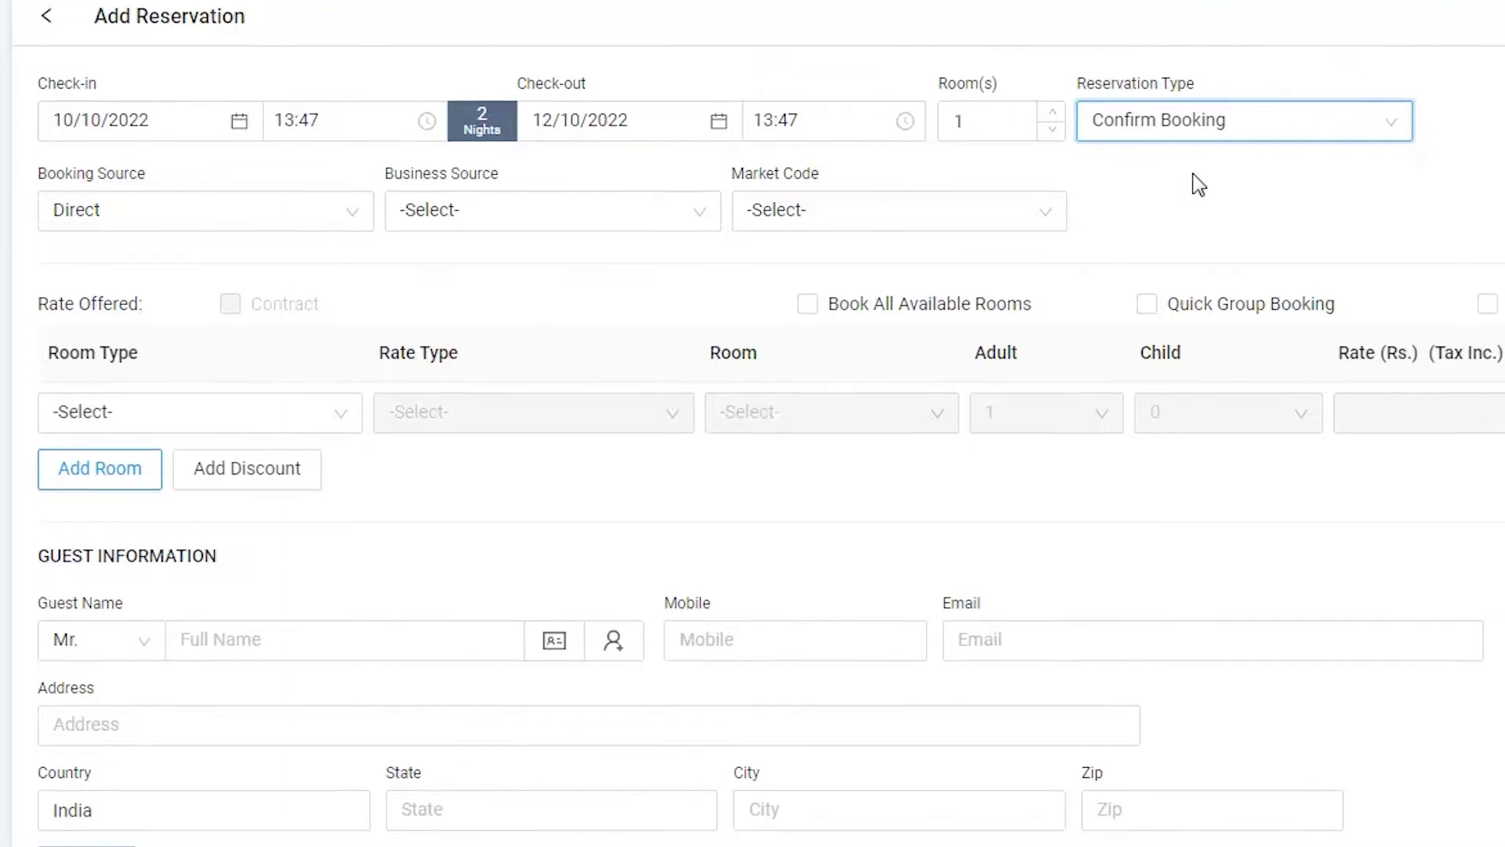
{"action": "left_click", "coordinate": [342, 282]}
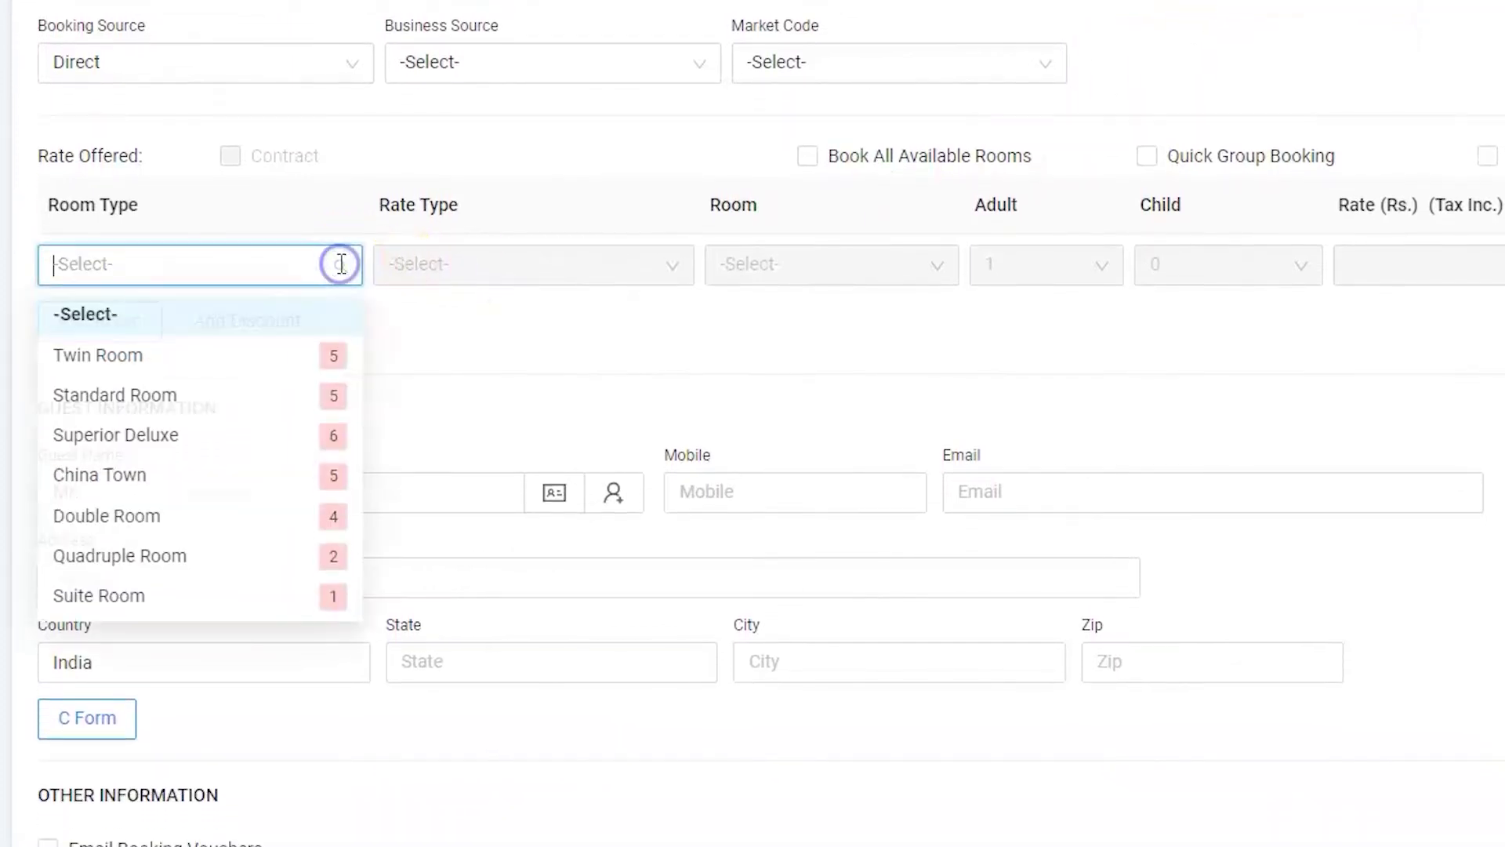
{"action": "left_click", "coordinate": [158, 609]}
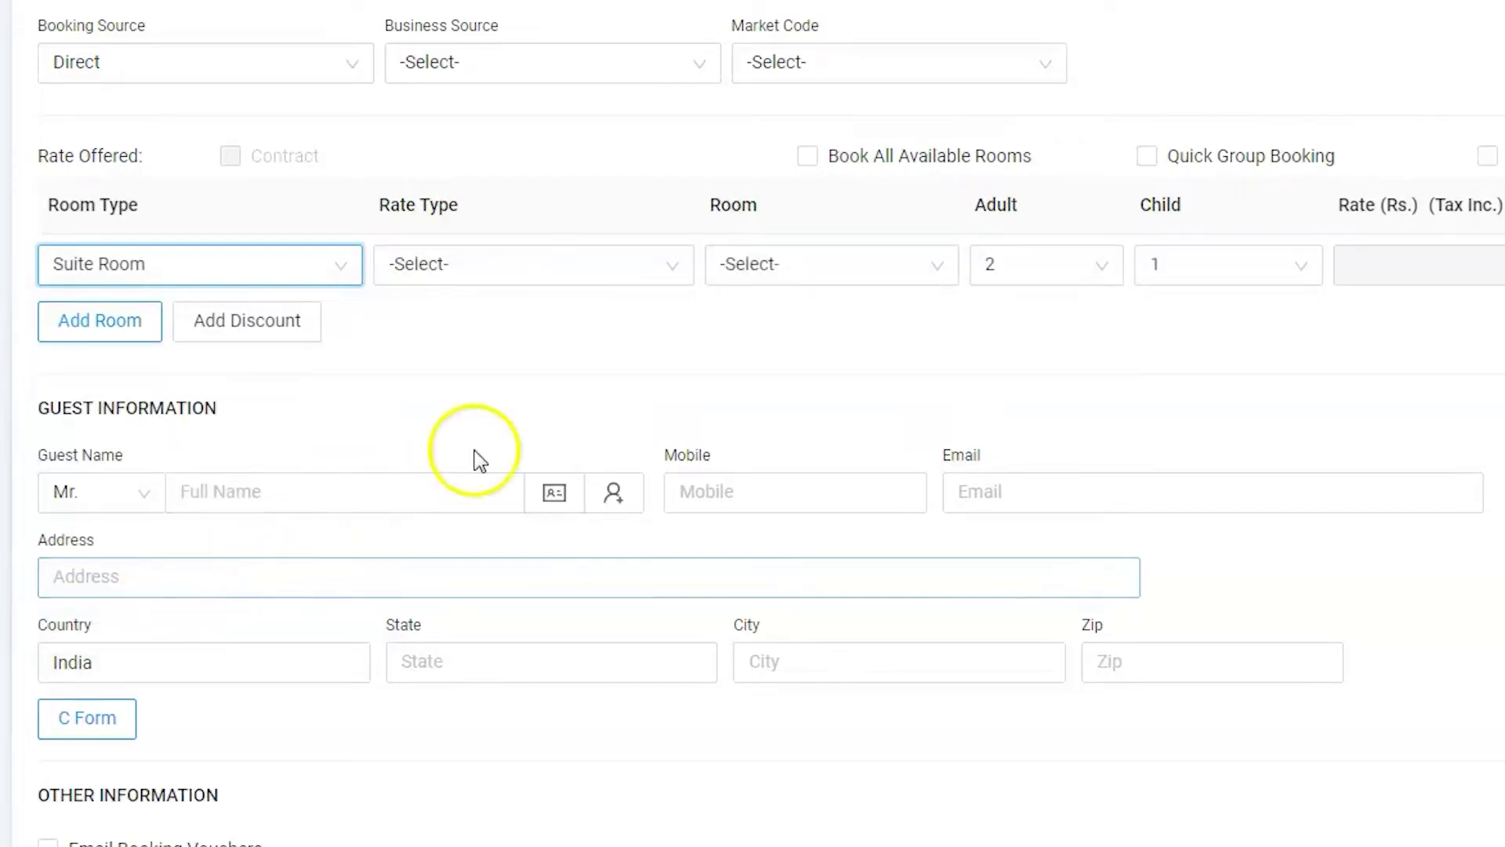
{"action": "left_click", "coordinate": [670, 266]}
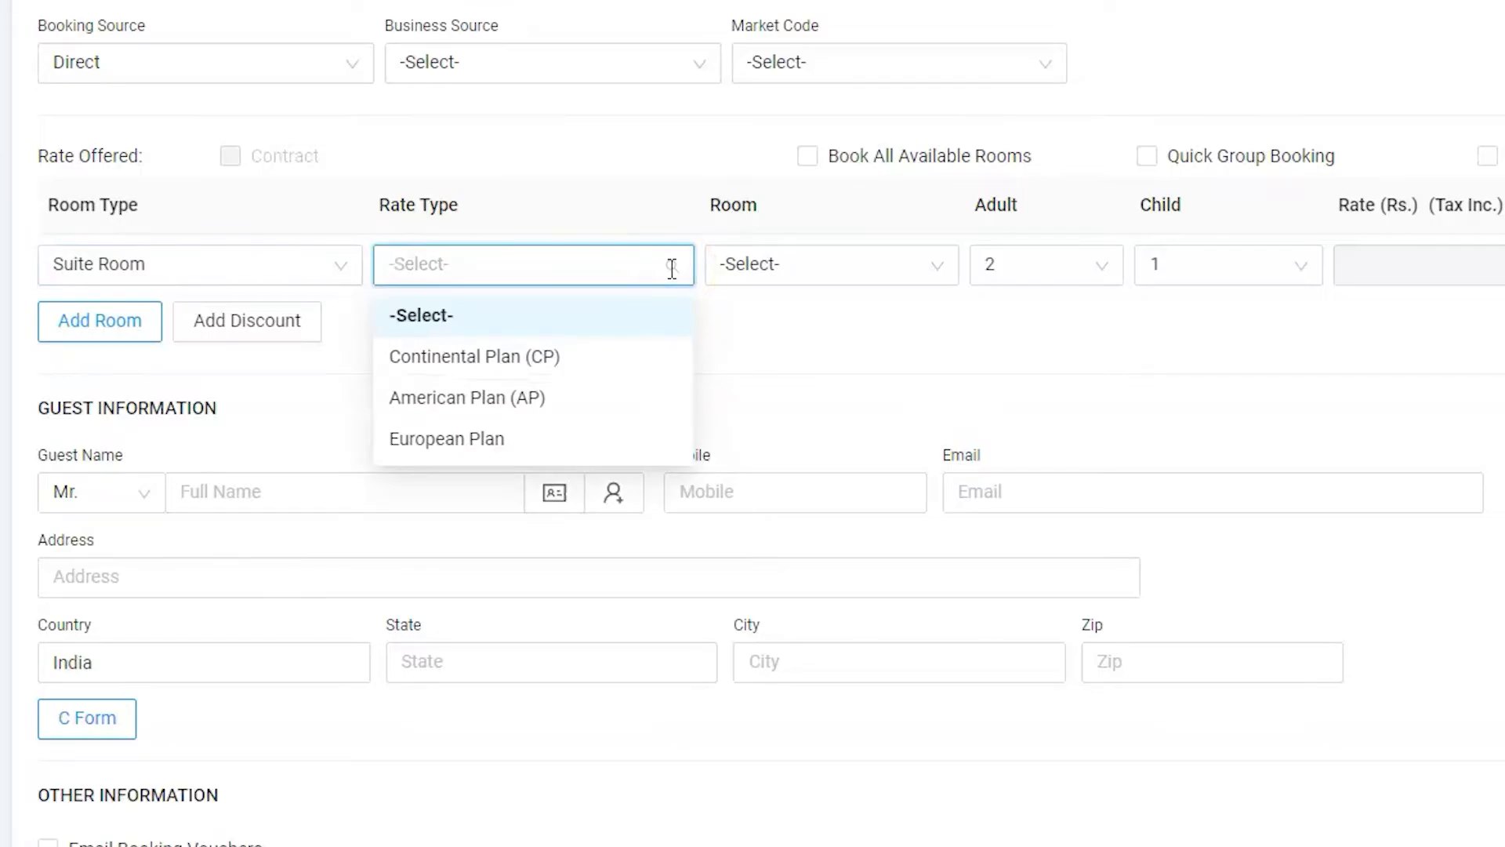
{"action": "left_click", "coordinate": [536, 360]}
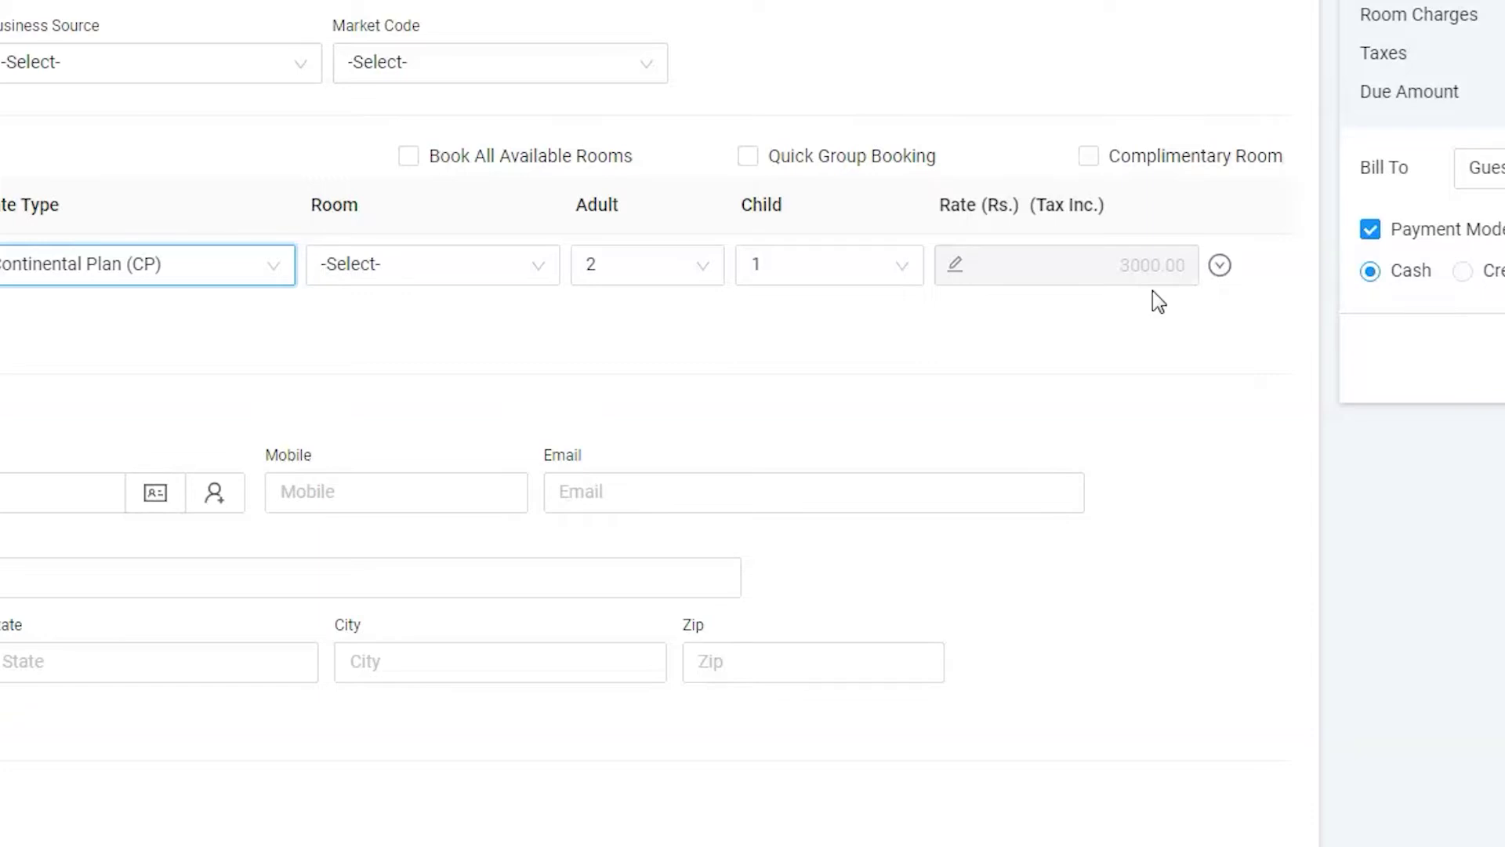
Override the Suite Room rate to 1000.00, bringing the amount due to Rs. 2,240.00
{"action": "left_click", "coordinate": [1120, 282]}
{"action": "left_click", "coordinate": [957, 270]}
{"action": "left_click", "coordinate": [1039, 263]}
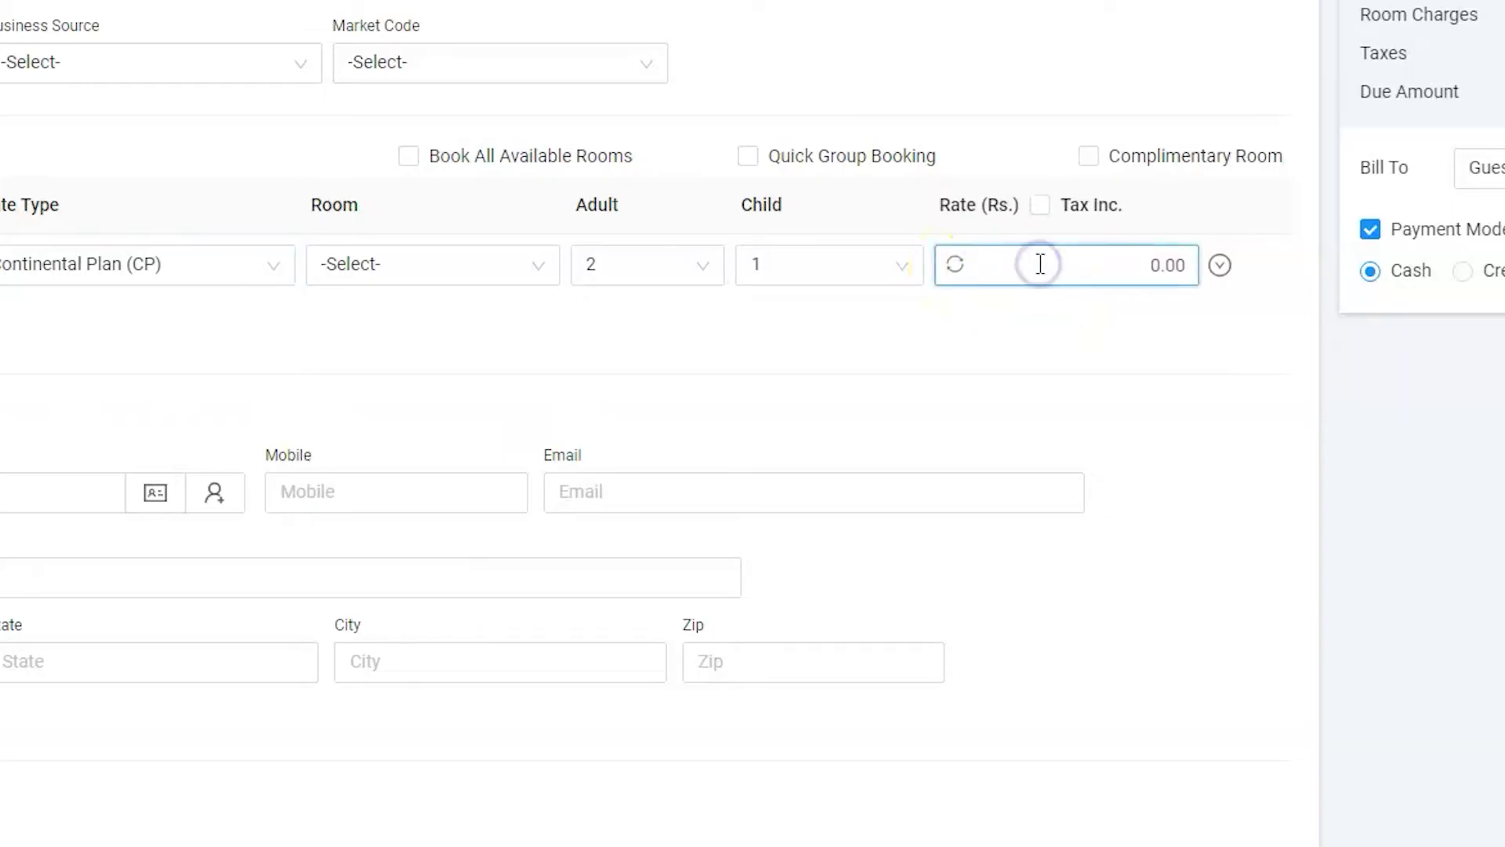
{"action": "type", "text": "100"}
{"action": "left_click", "coordinate": [1159, 343]}
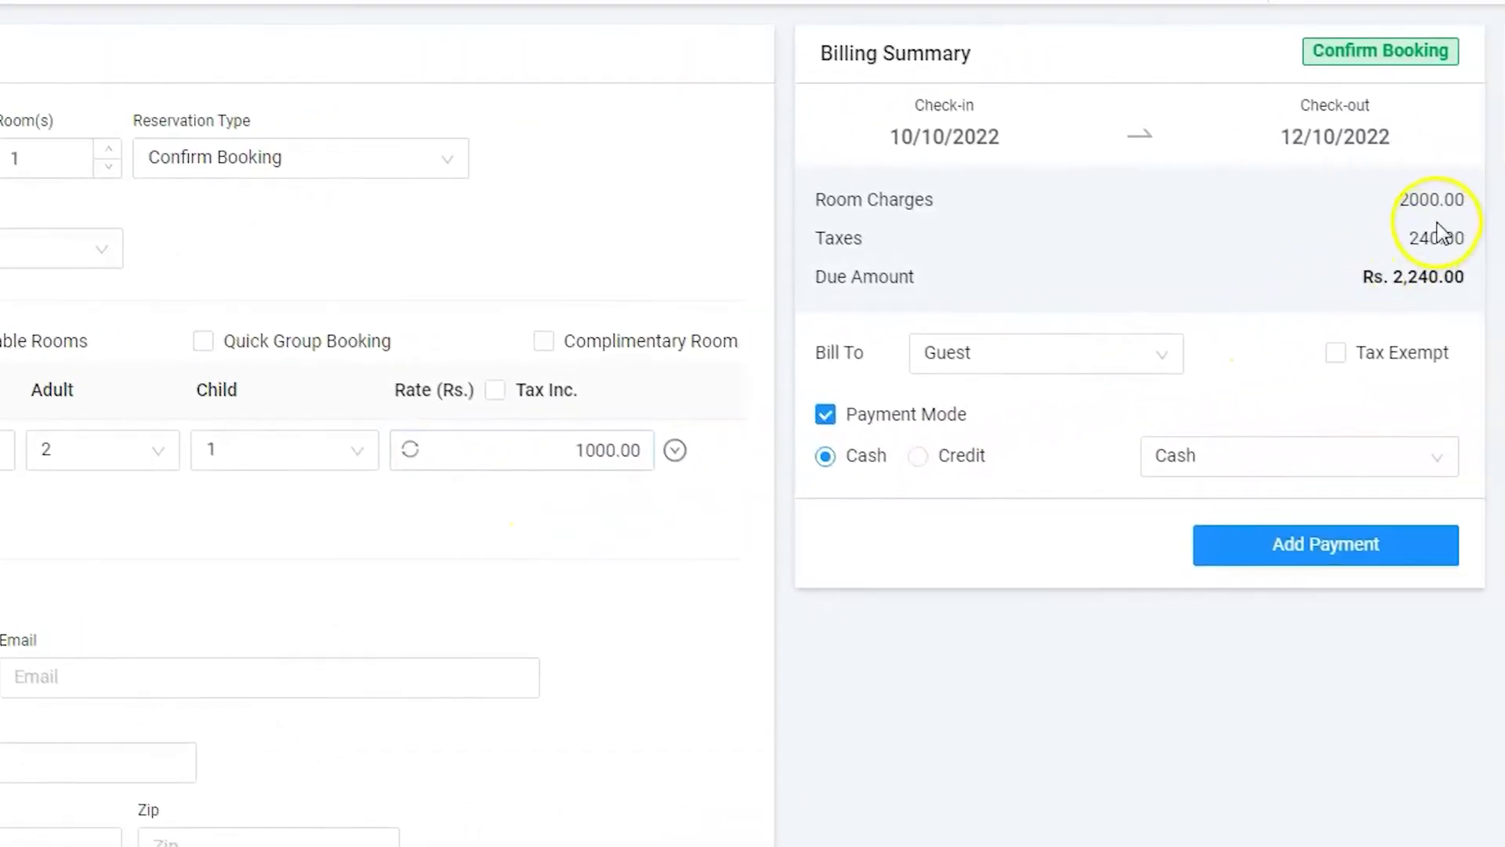
{"action": "double_click", "coordinate": [1438, 199]}
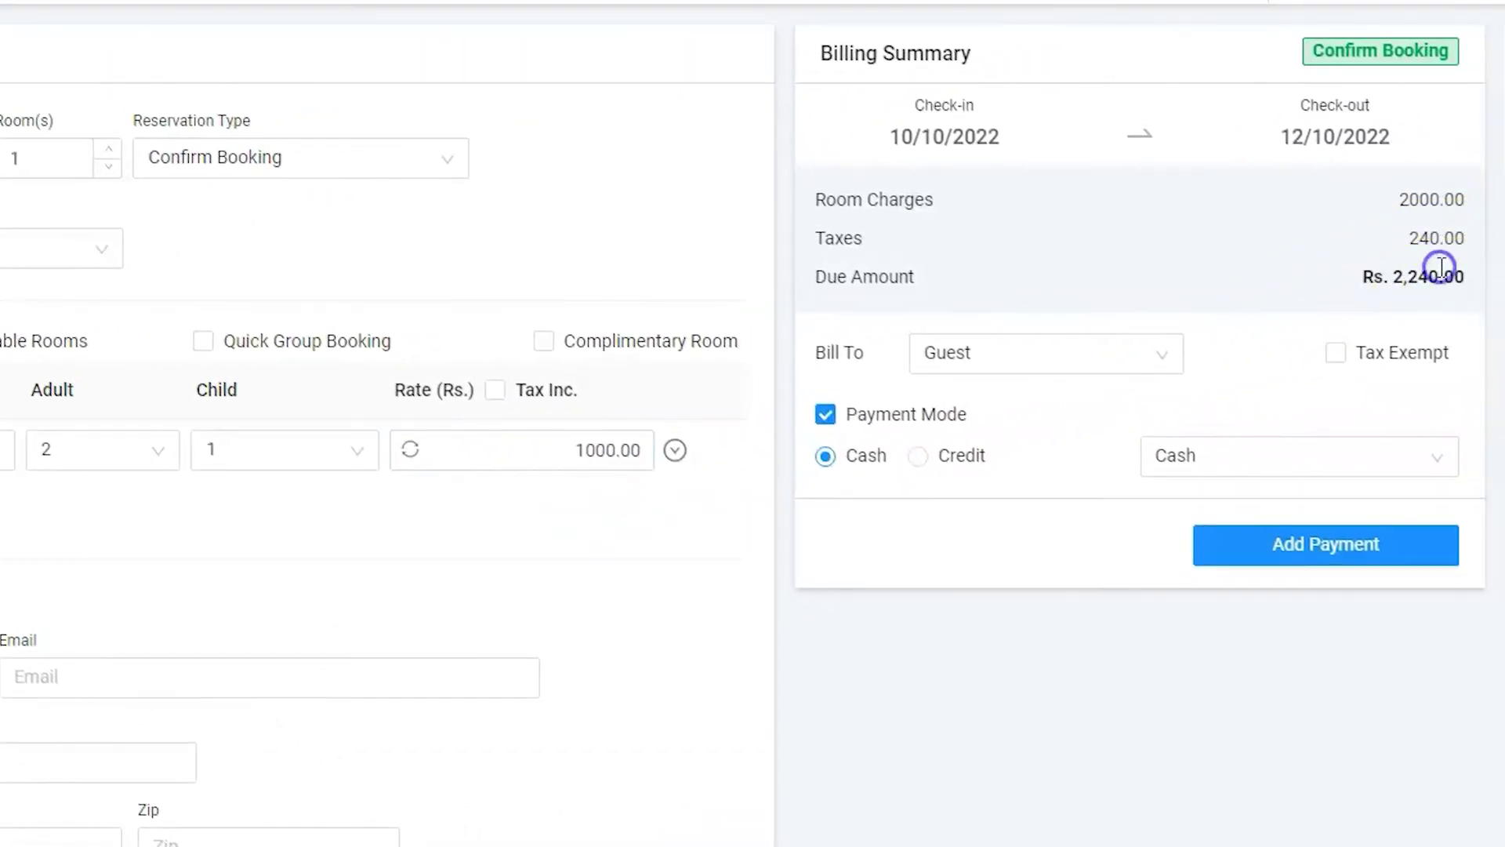
{"action": "triple_click", "coordinate": [1435, 276]}
{"action": "left_click", "coordinate": [1421, 289]}
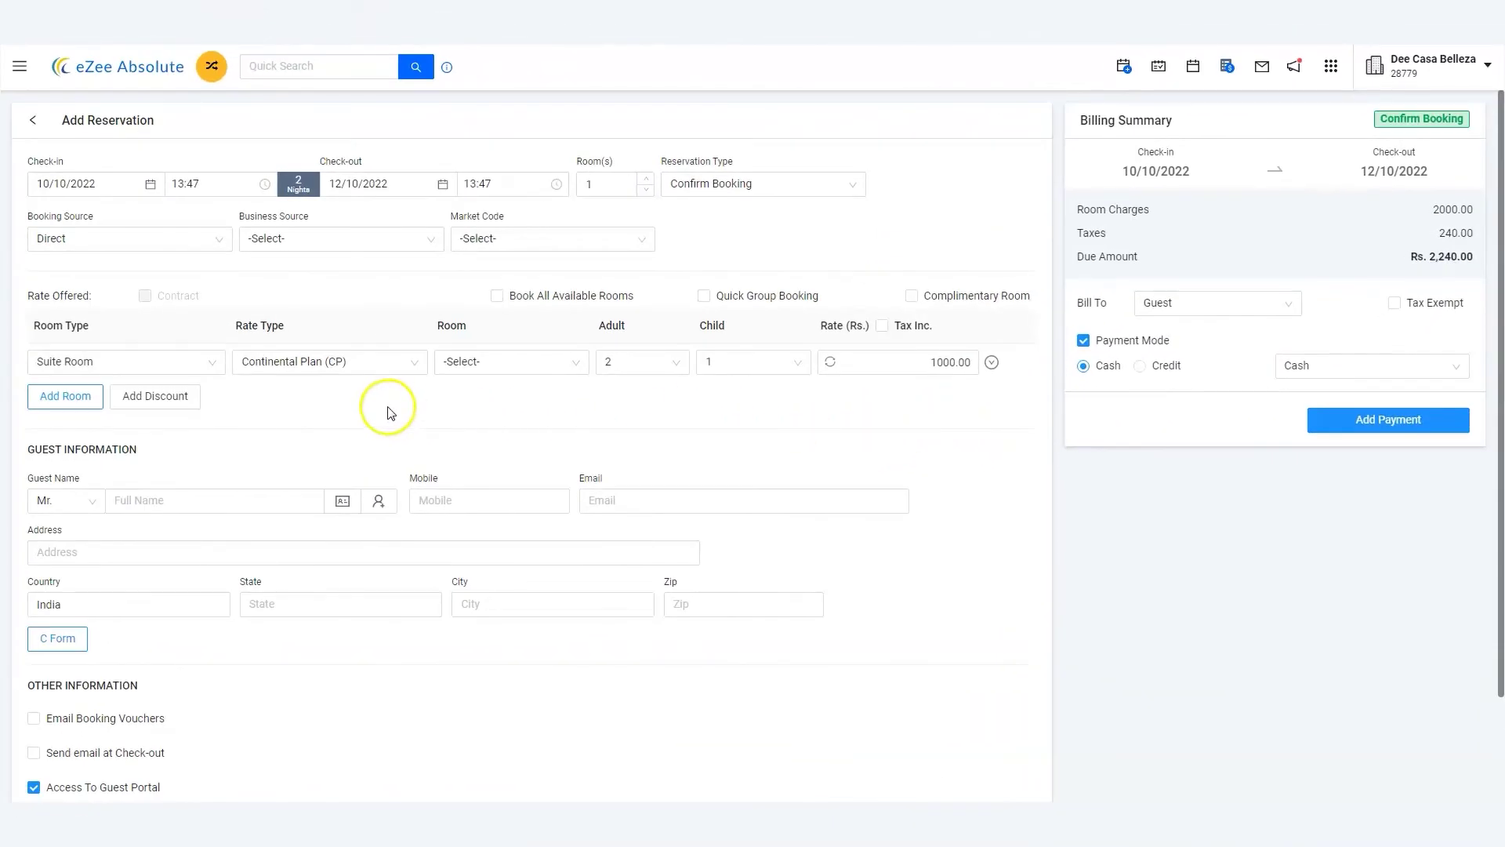
Enter the guest's name and pick the matching saved guest profile, declining the previous rate
{"action": "left_click", "coordinate": [272, 499]}
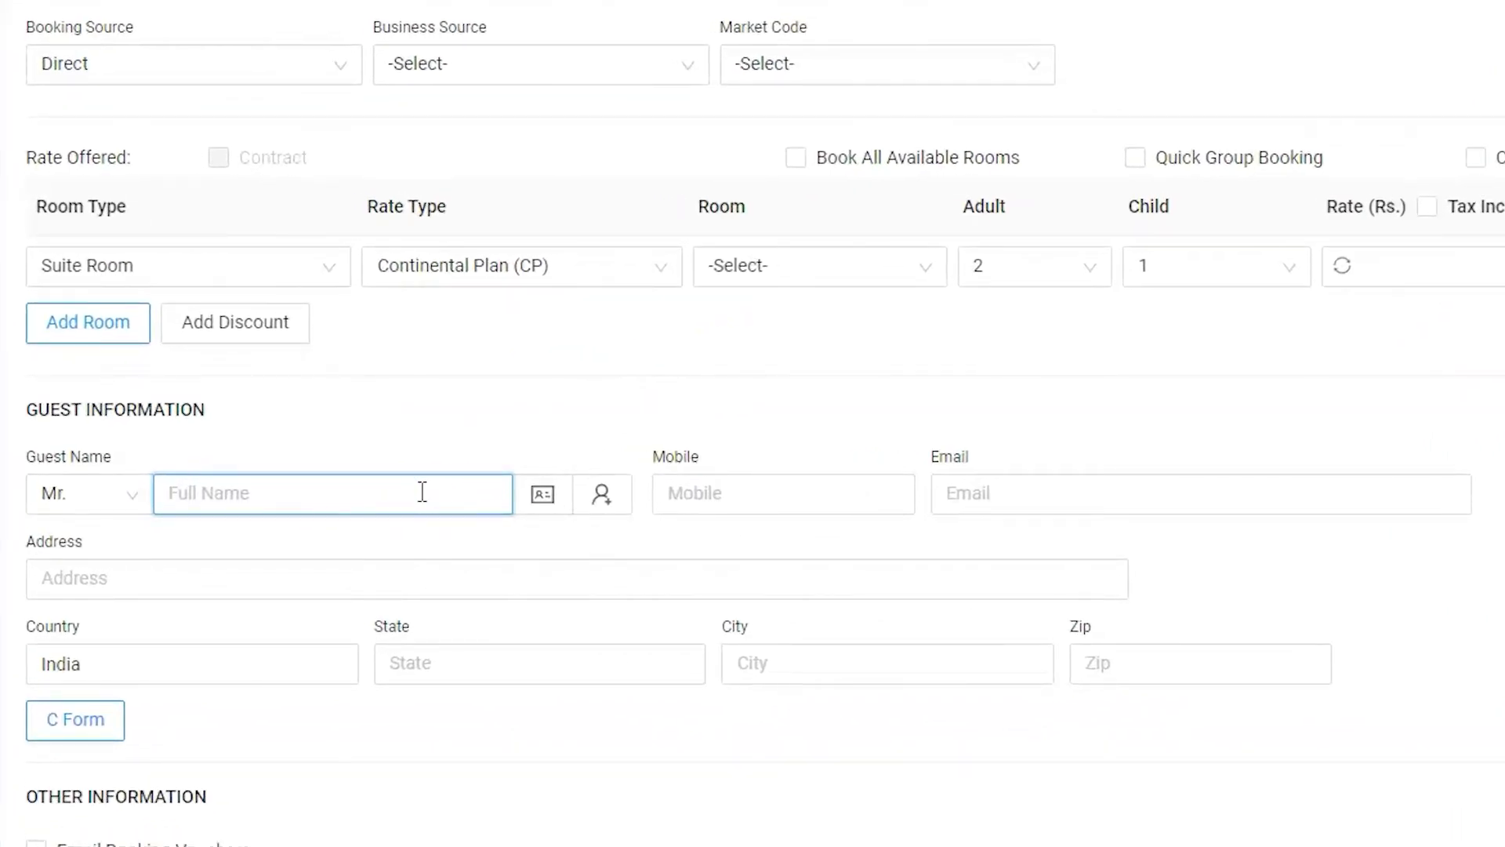
{"action": "type", "text": "Bob"}
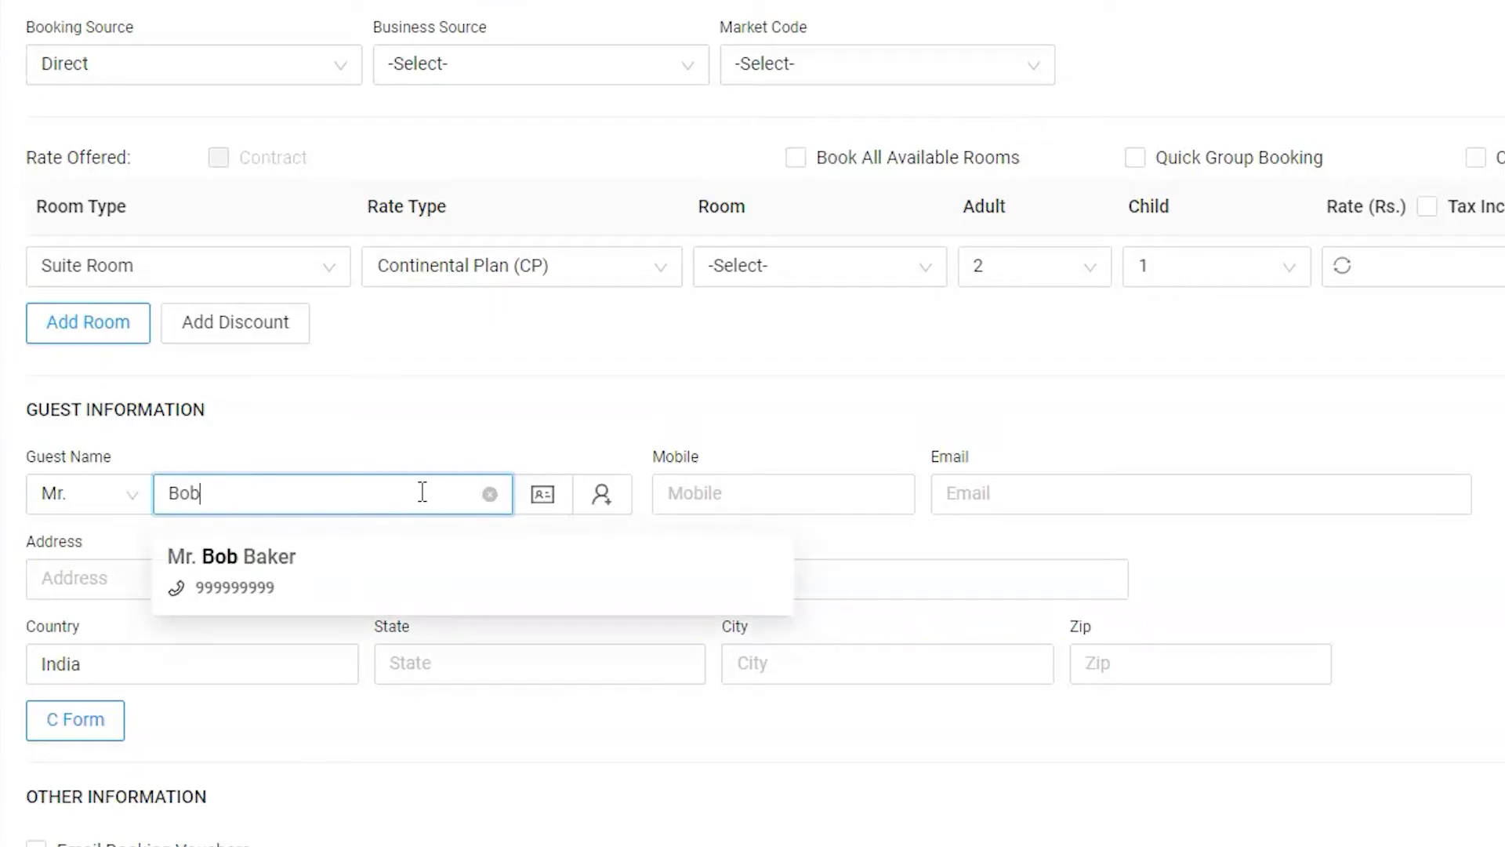
{"action": "left_click", "coordinate": [421, 495]}
{"action": "left_click", "coordinate": [395, 568]}
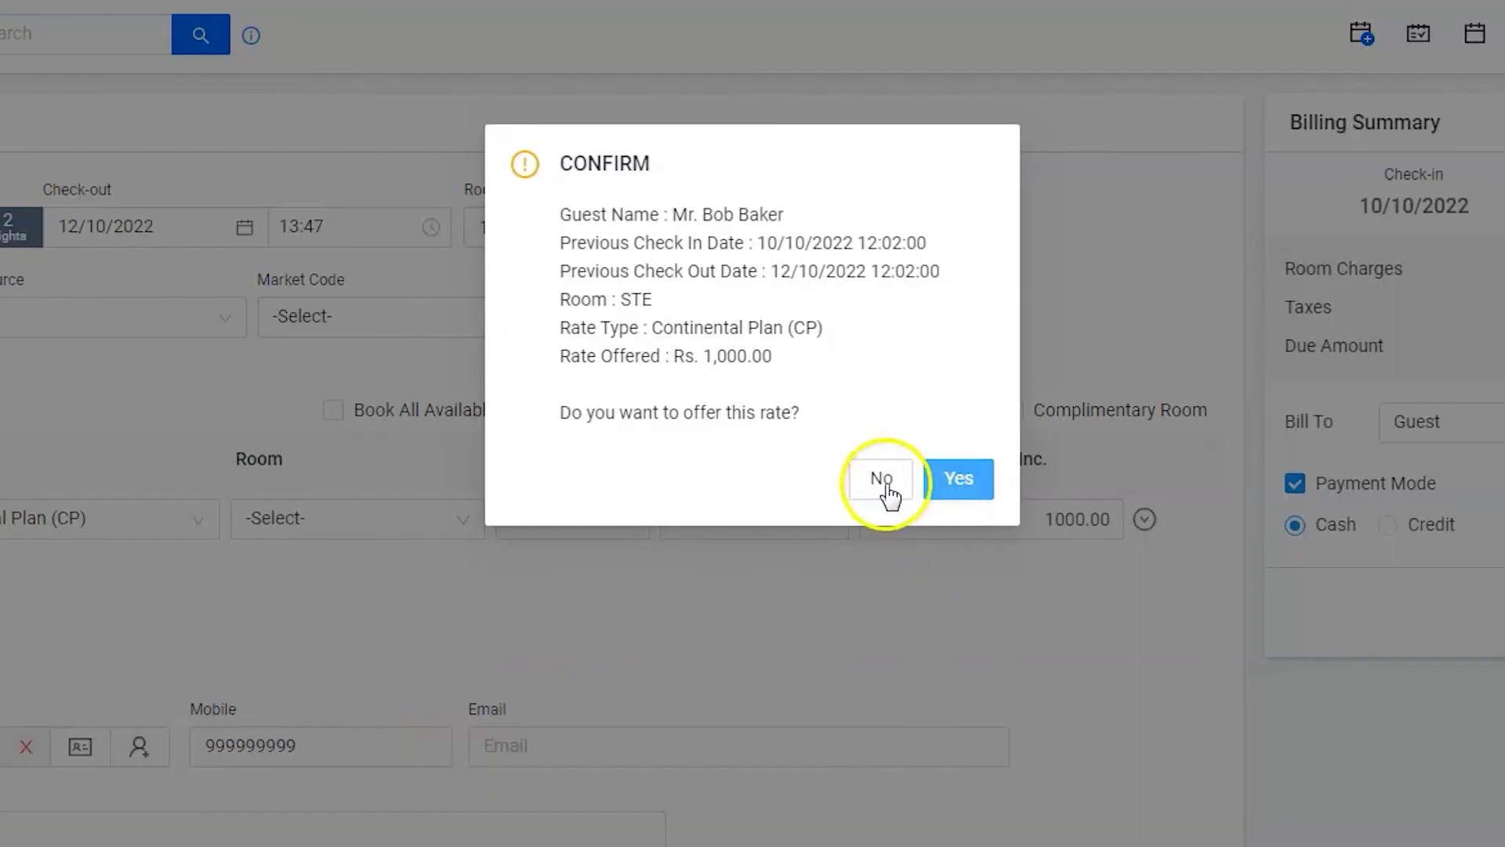
{"action": "left_click", "coordinate": [882, 479]}
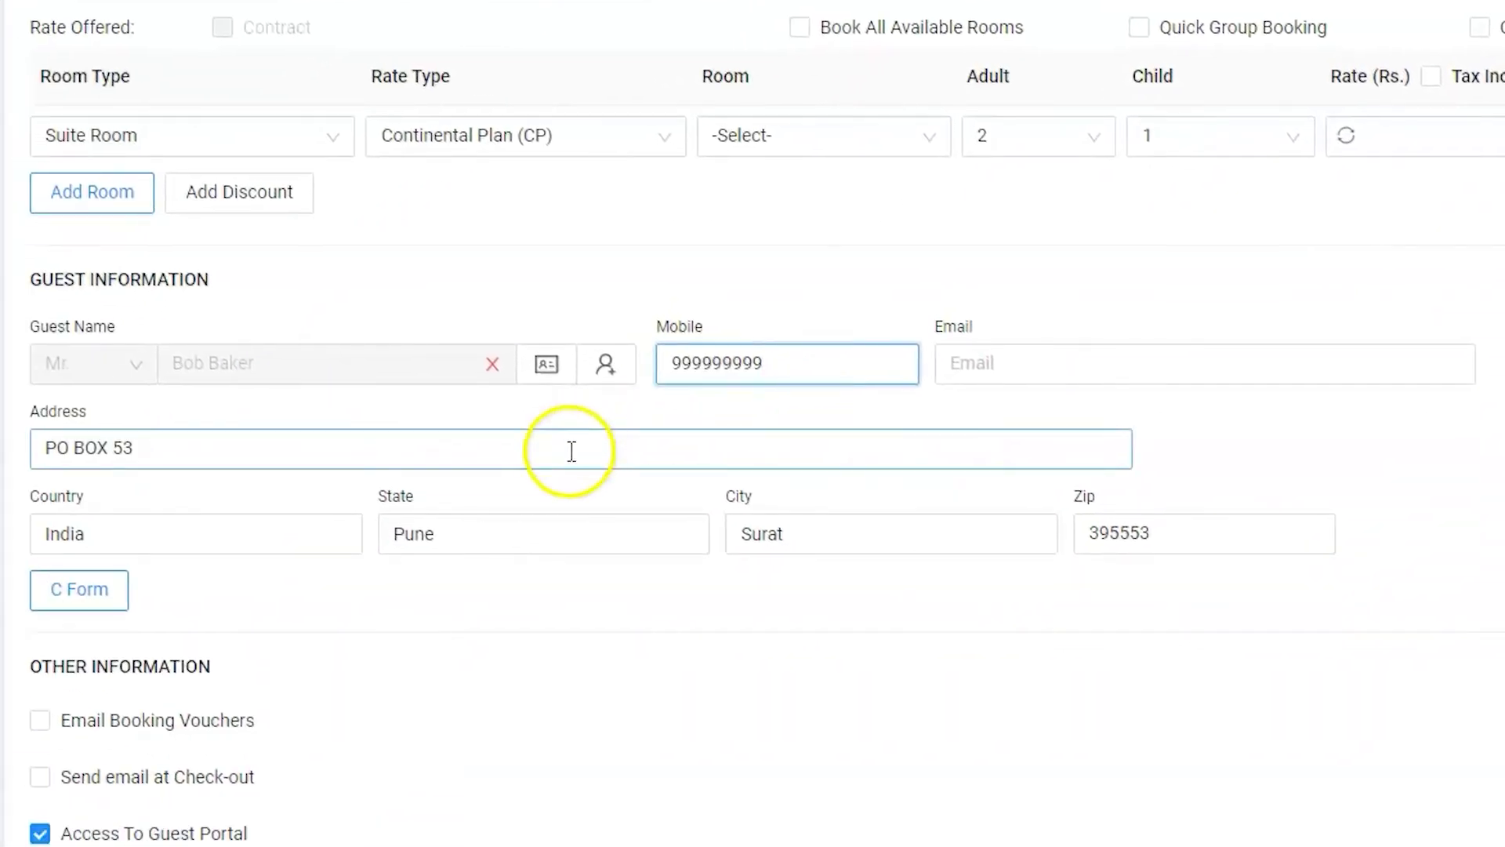
{"action": "left_click", "coordinate": [571, 451]}
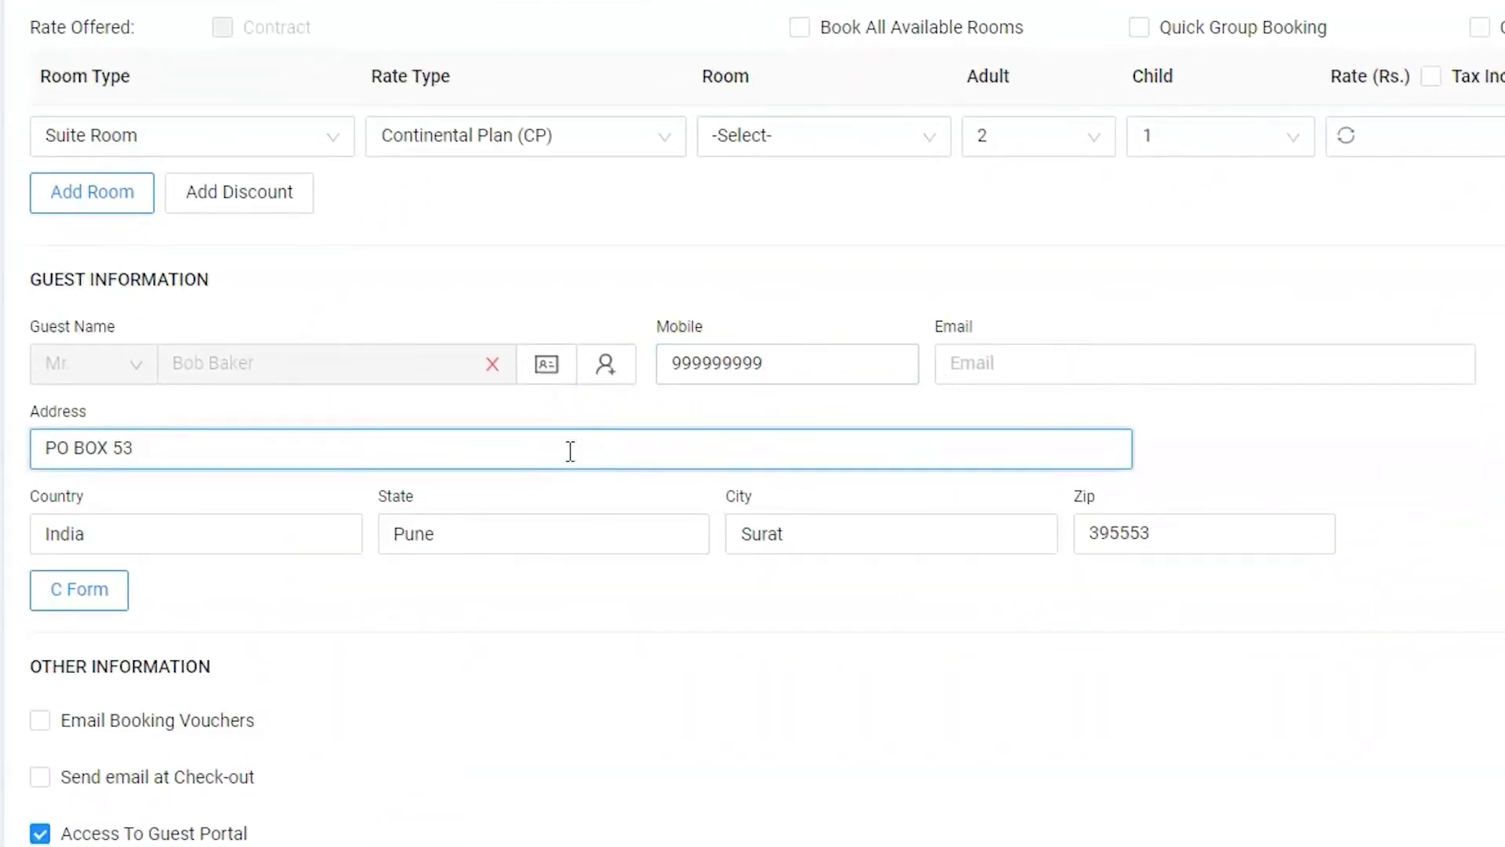
Enter the guest's e-mail address in the Email field
{"action": "left_click", "coordinate": [995, 362]}
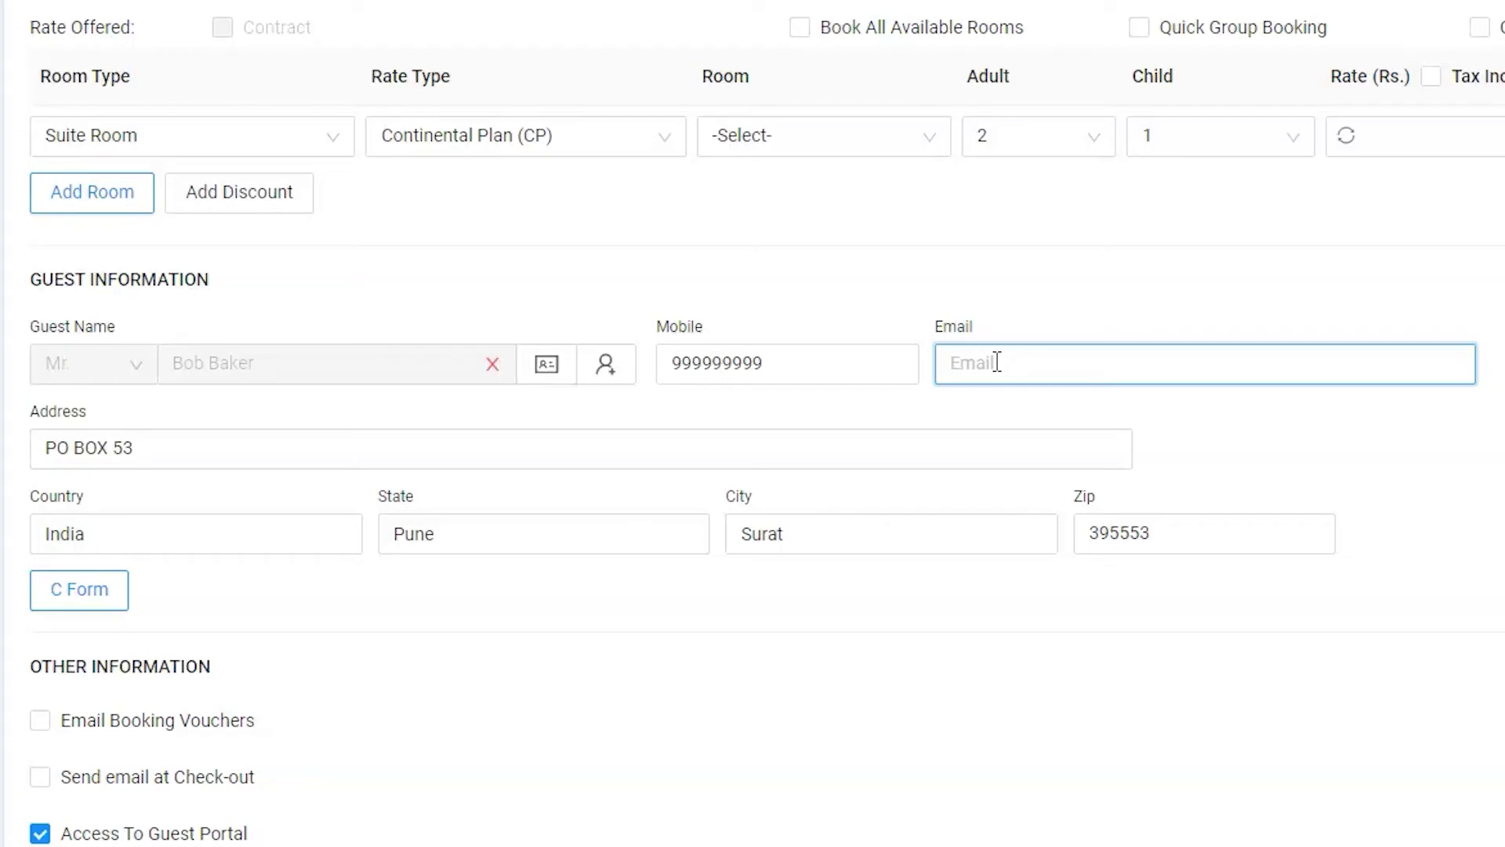
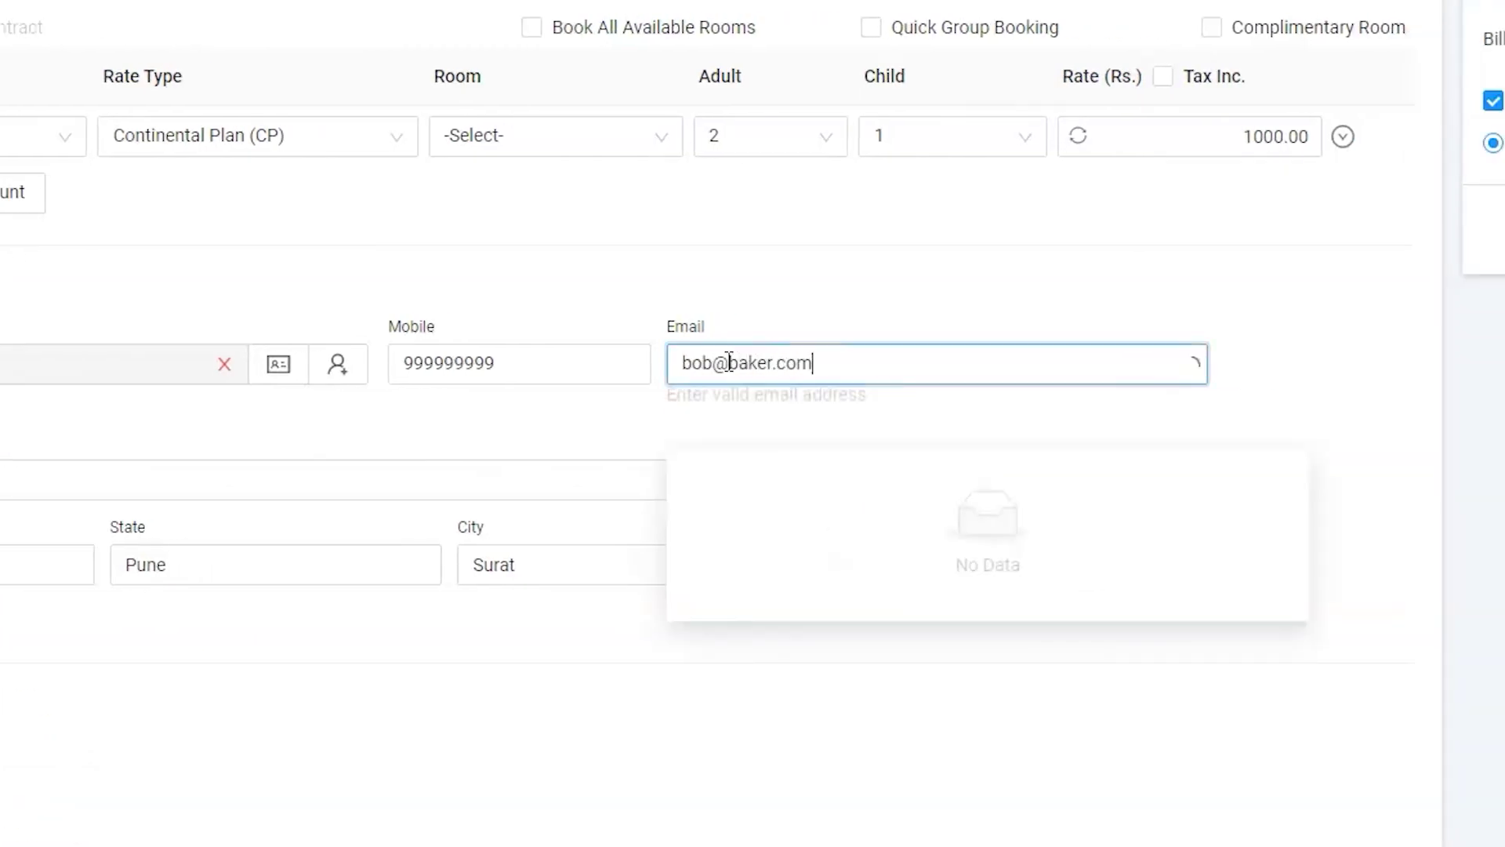
{"action": "left_click", "coordinate": [515, 392]}
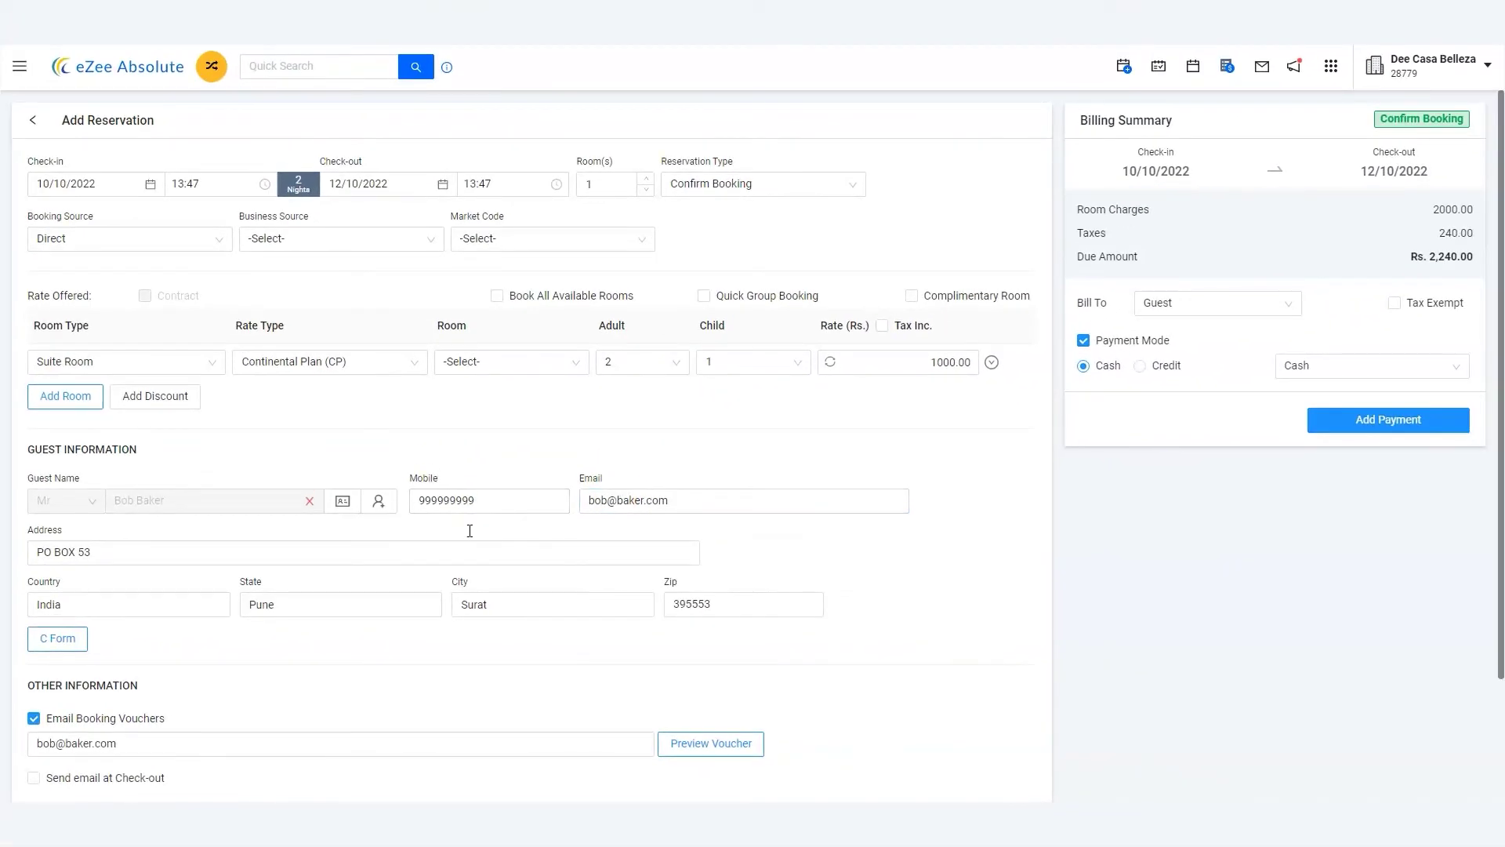
Verify the booking voucher e-mail and choose Cash as the payment mode
{"action": "scroll", "coordinate": [470, 531], "scroll_direction": "down", "scroll_amount": 3}
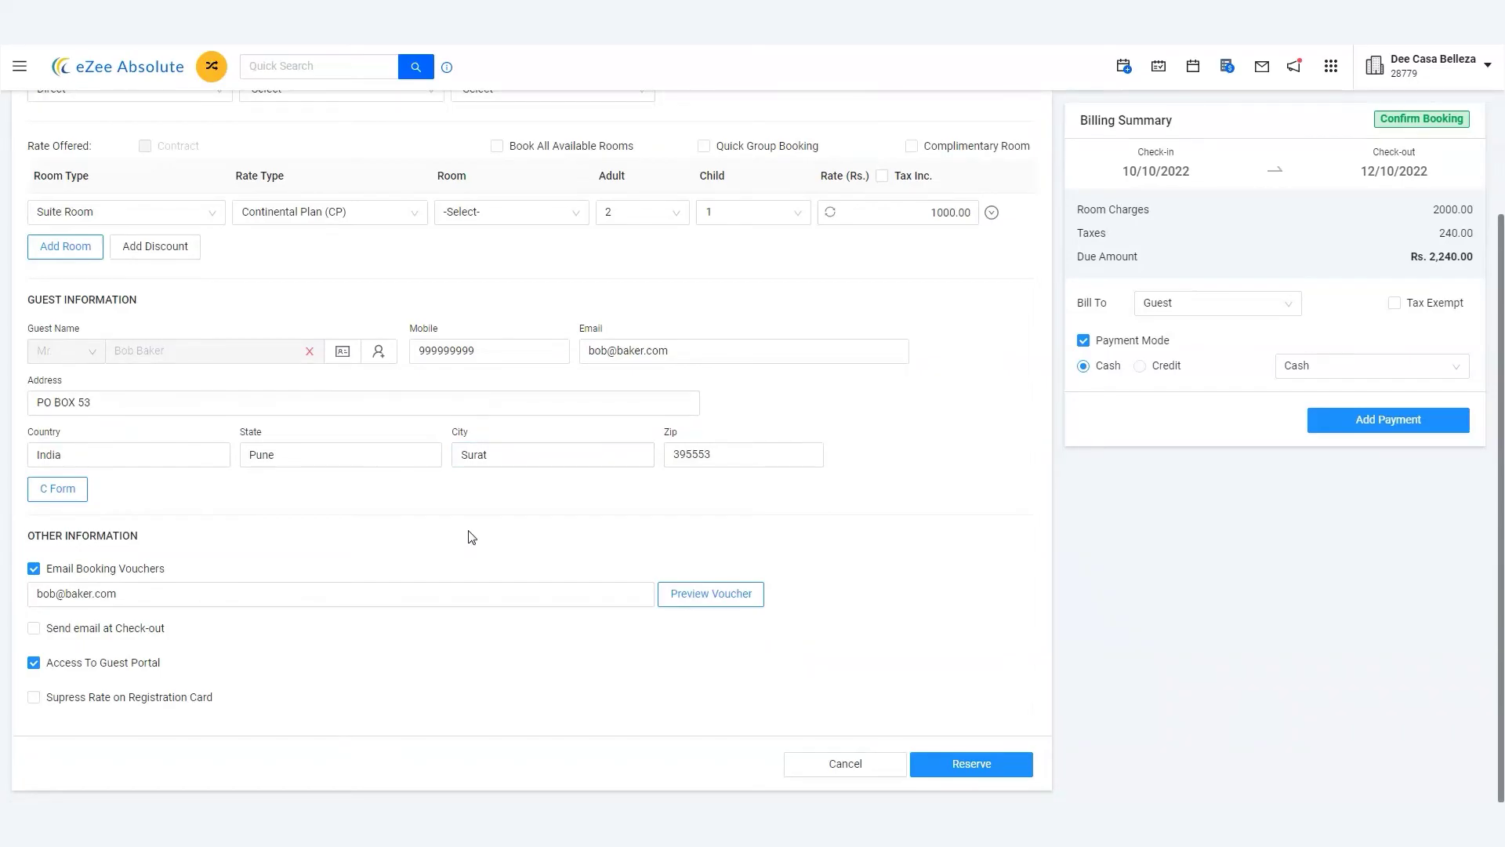
{"action": "left_click", "coordinate": [117, 594]}
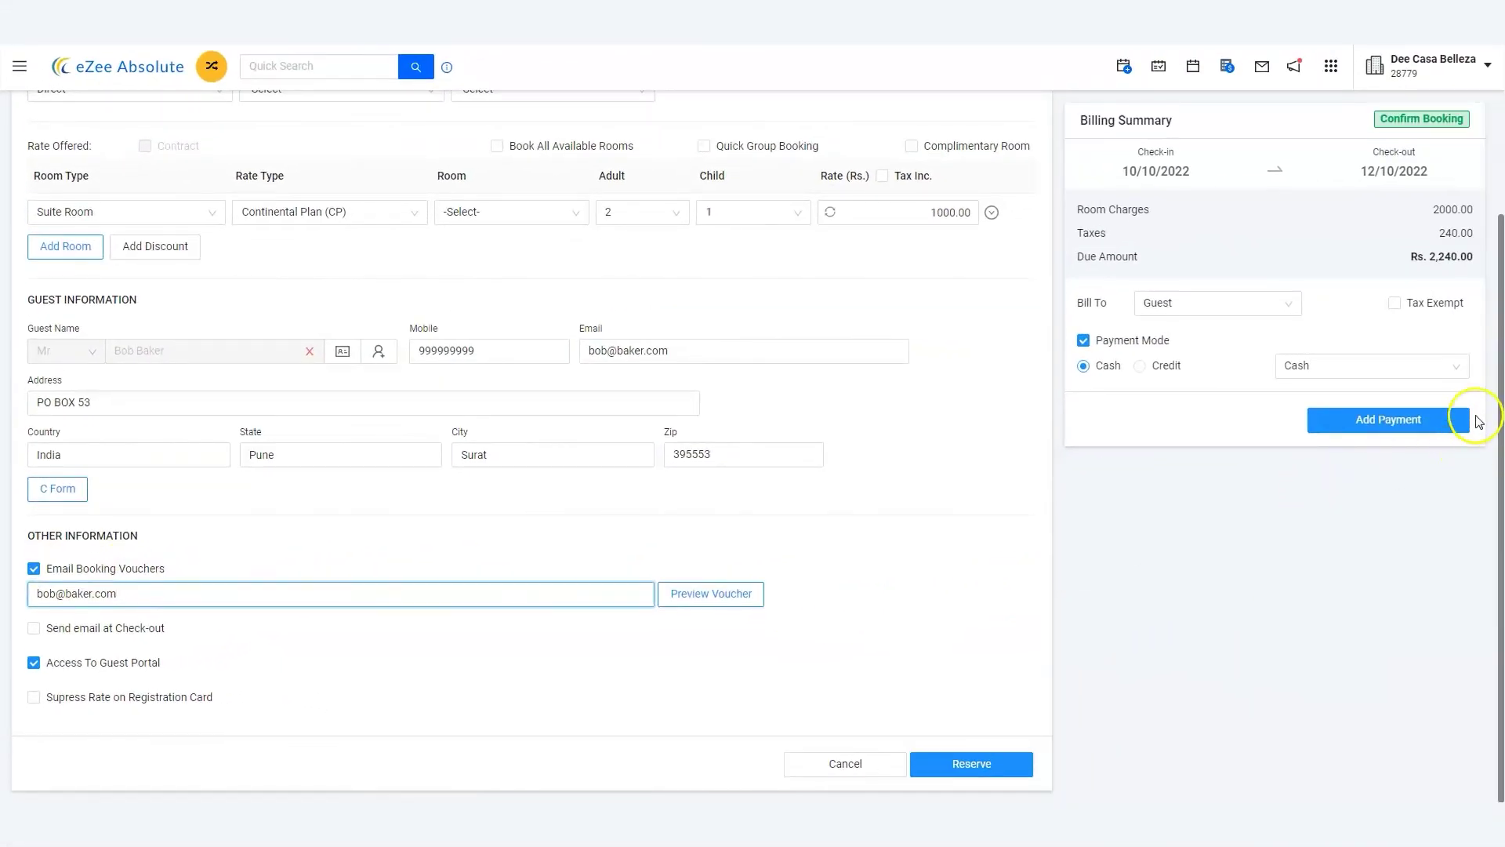
{"action": "left_click", "coordinate": [1456, 365]}
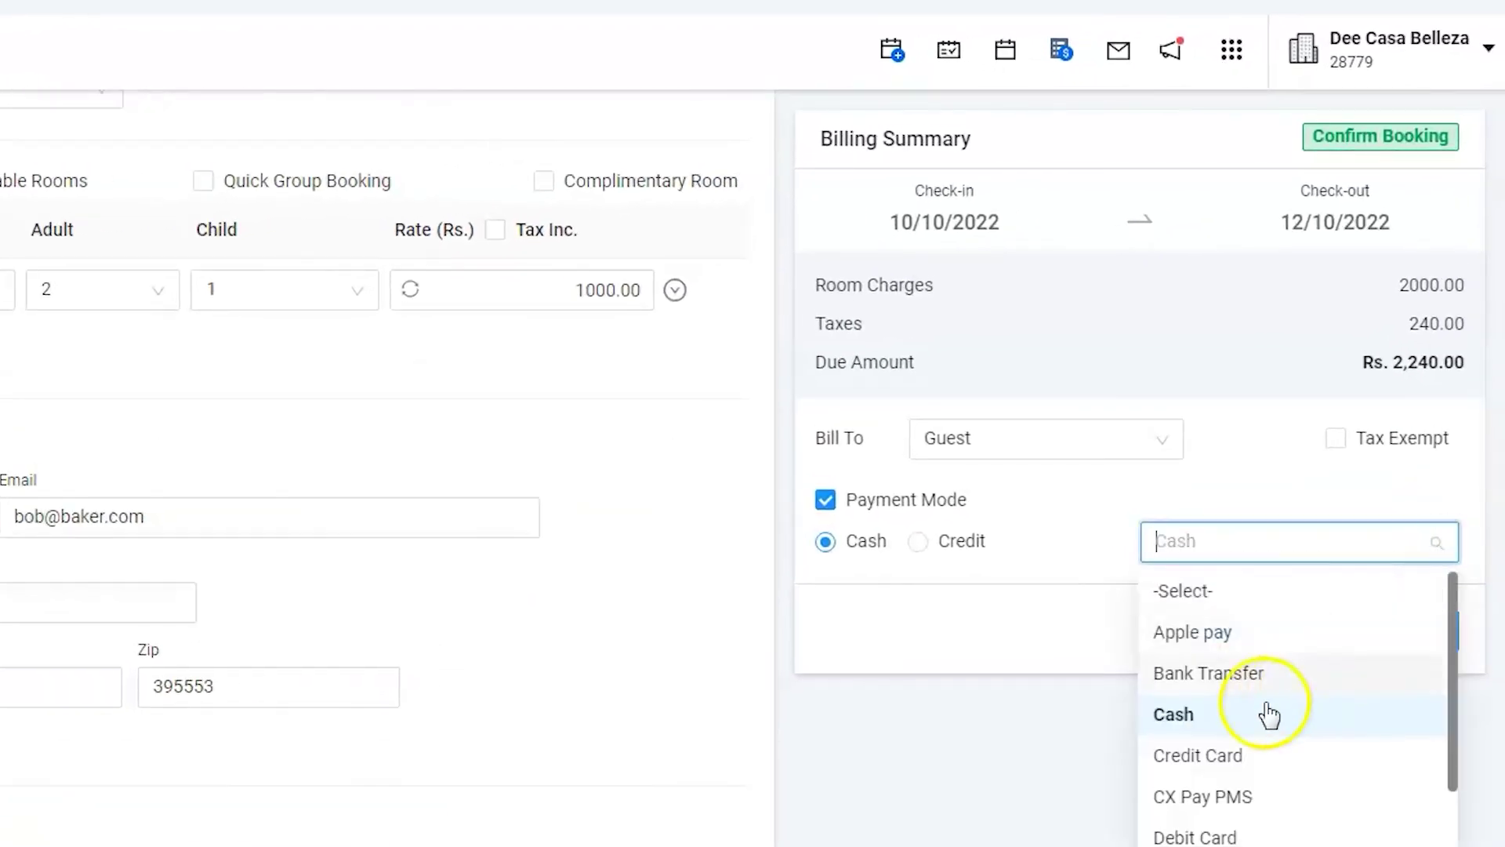
{"action": "left_click", "coordinate": [1219, 727]}
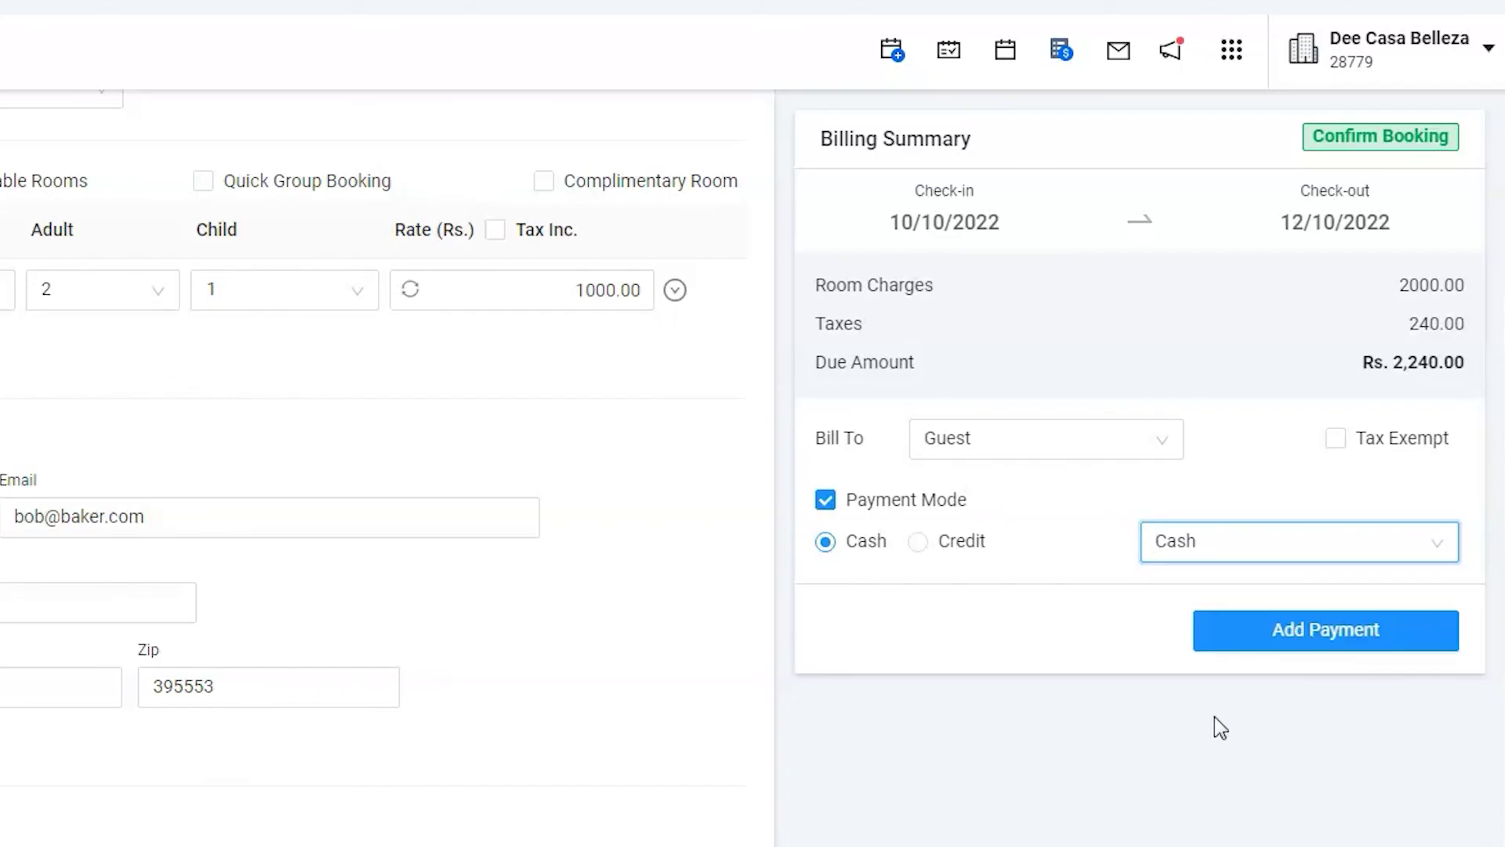
Add a Cash payment of 1120, leaving Rs. 1,120.00 due
{"action": "left_click", "coordinate": [1315, 632]}
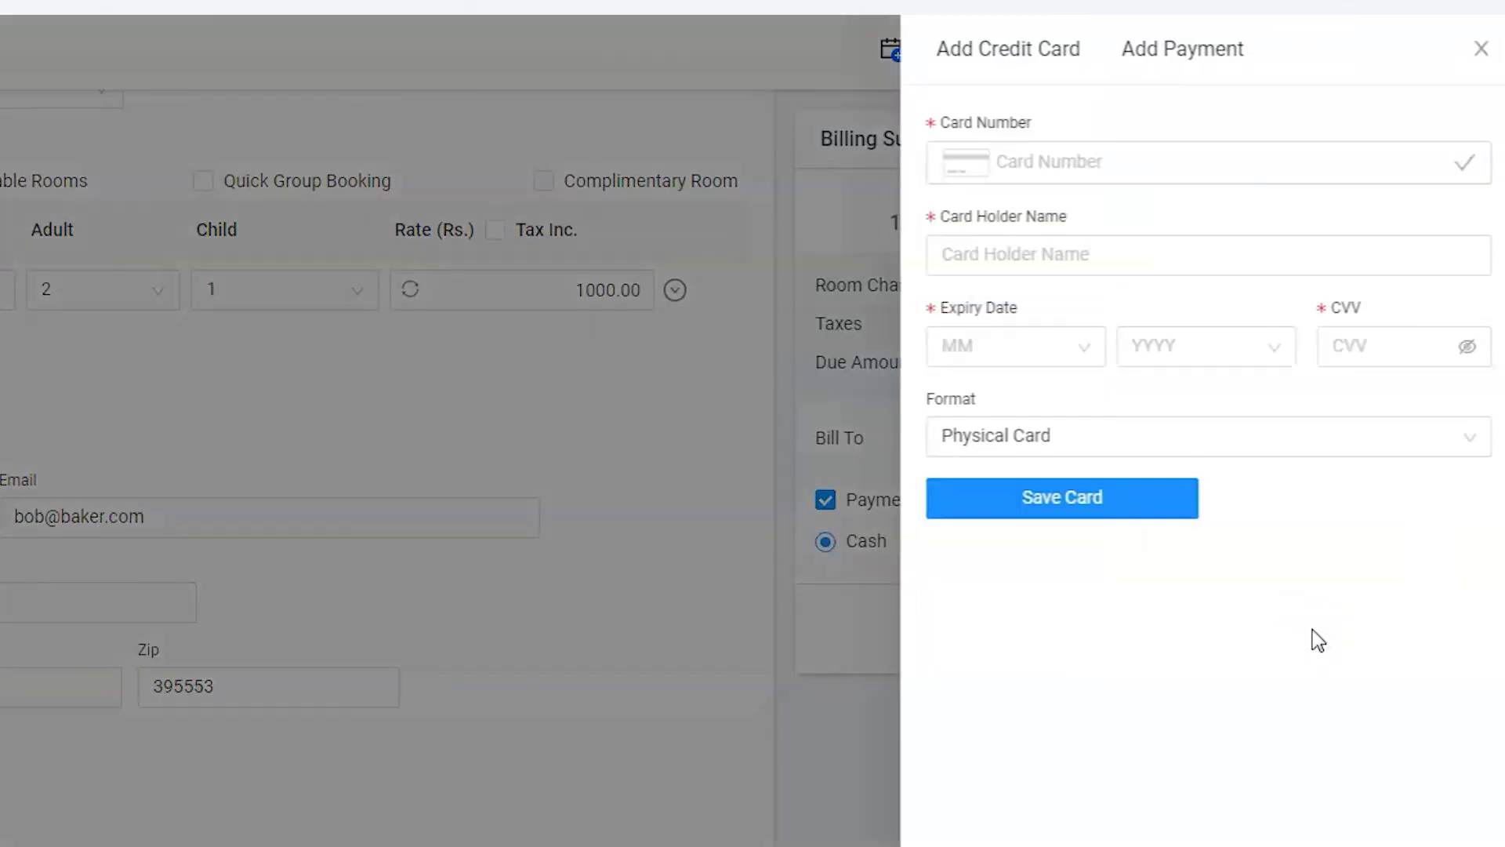
{"action": "left_click", "coordinate": [1208, 64]}
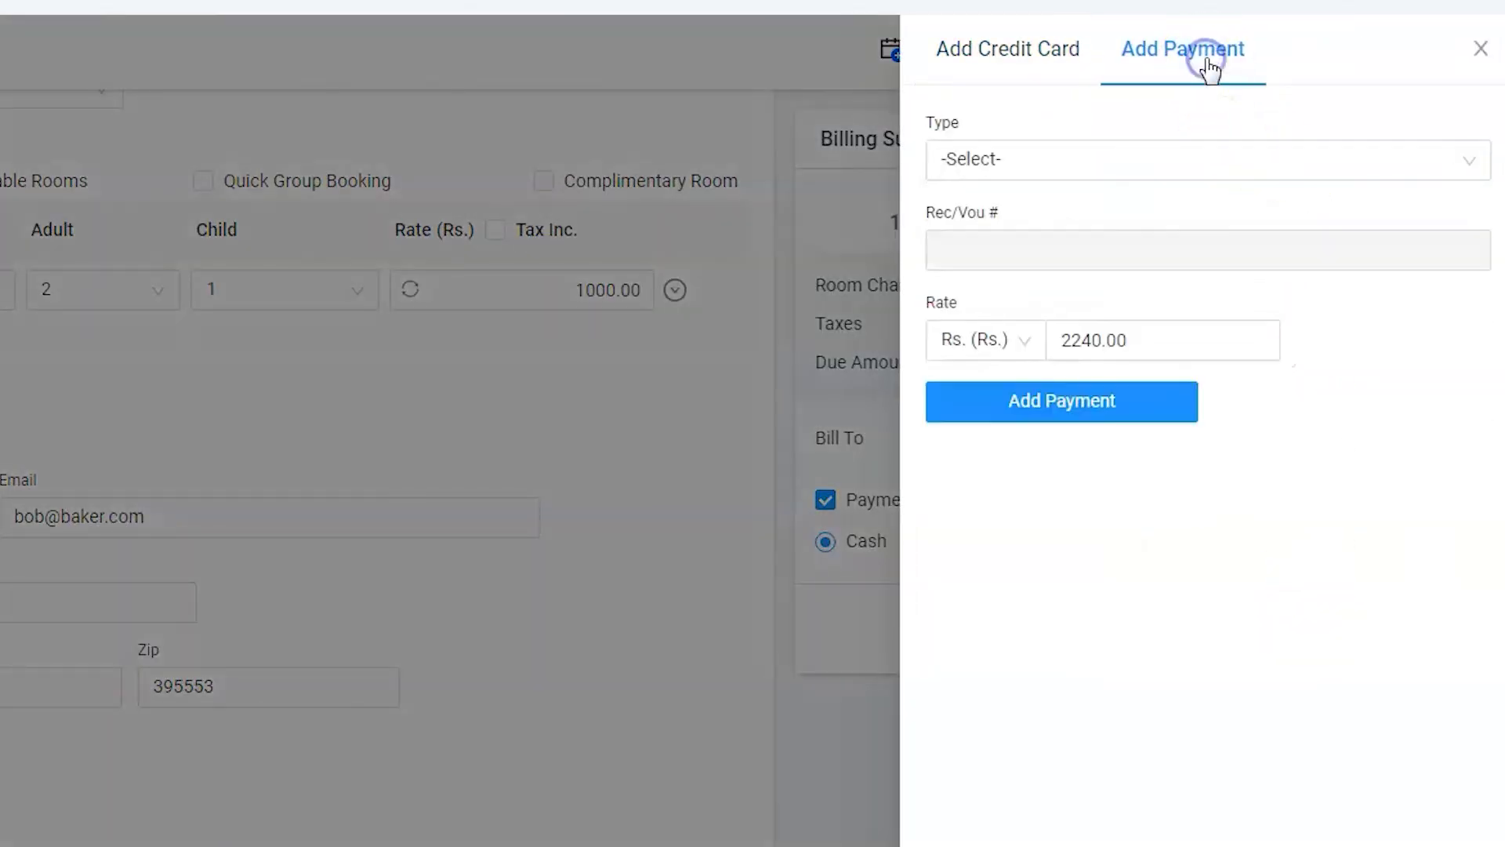
{"action": "left_click", "coordinate": [1301, 143]}
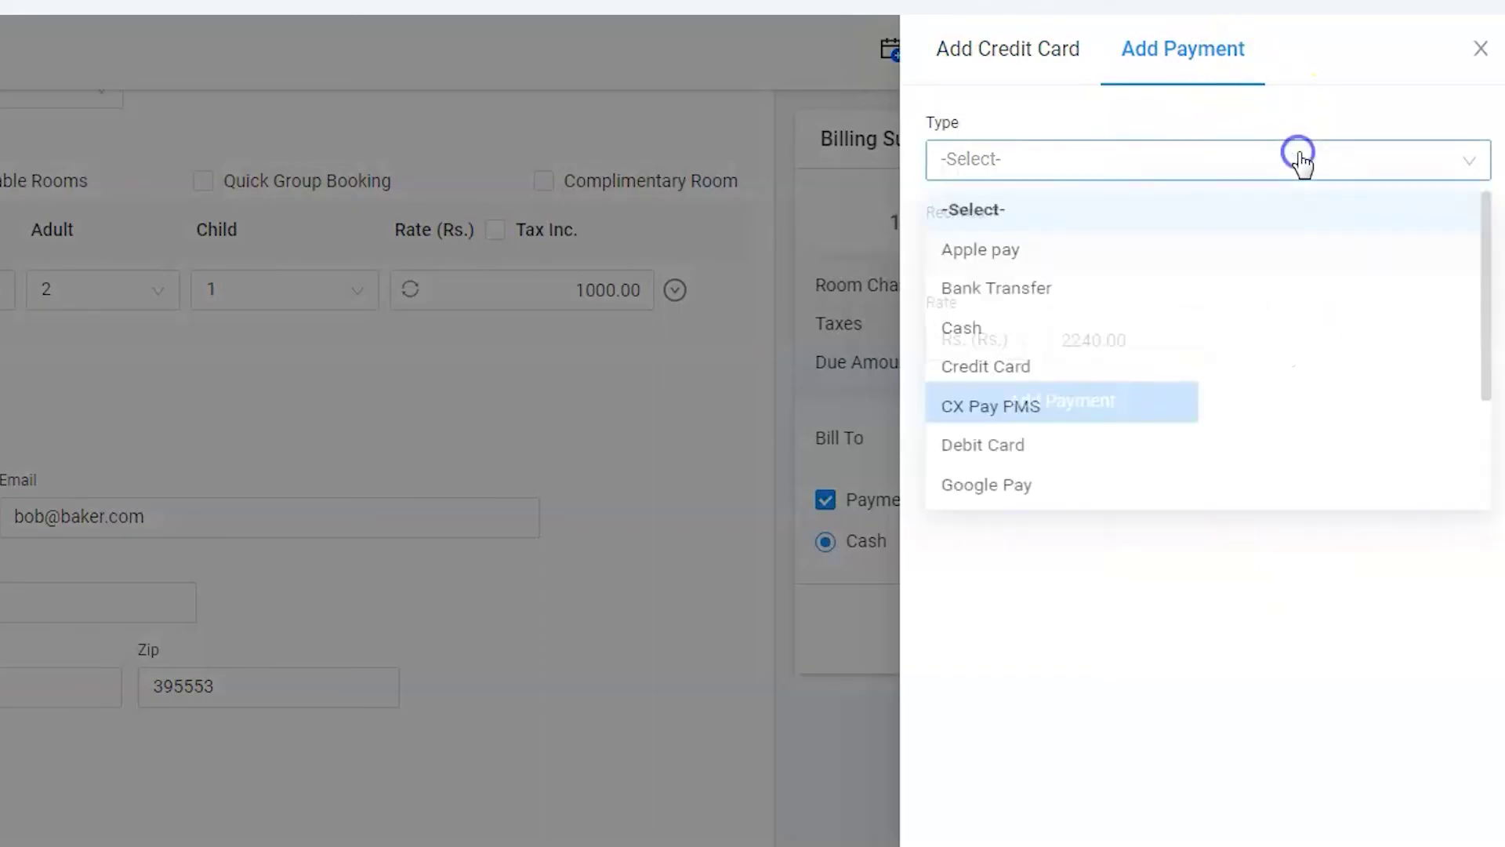
{"action": "left_click", "coordinate": [1105, 331]}
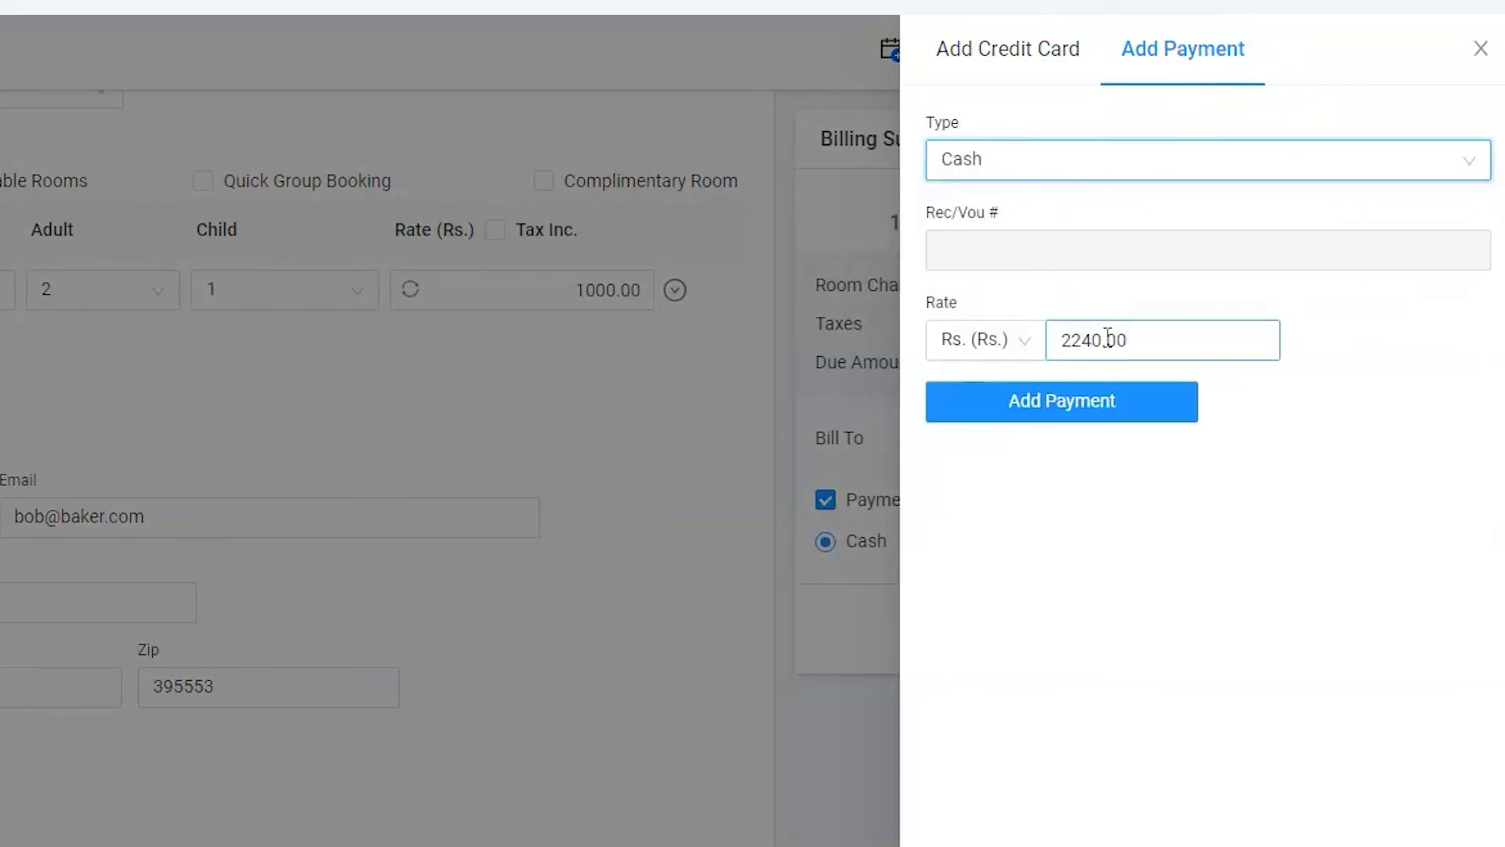
{"action": "double_click", "coordinate": [1108, 339]}
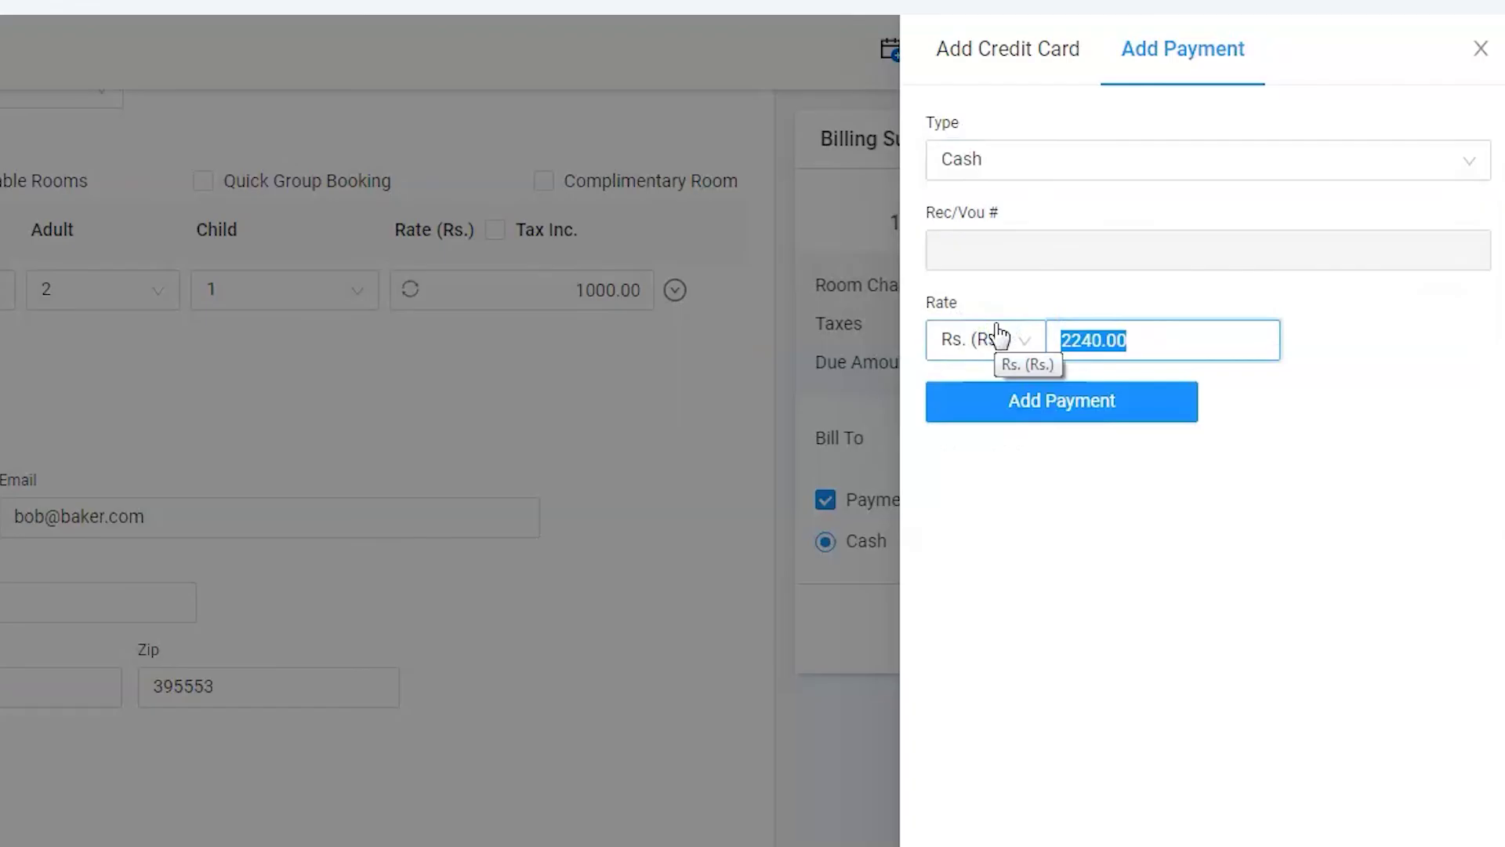
{"action": "type", "text": "1120"}
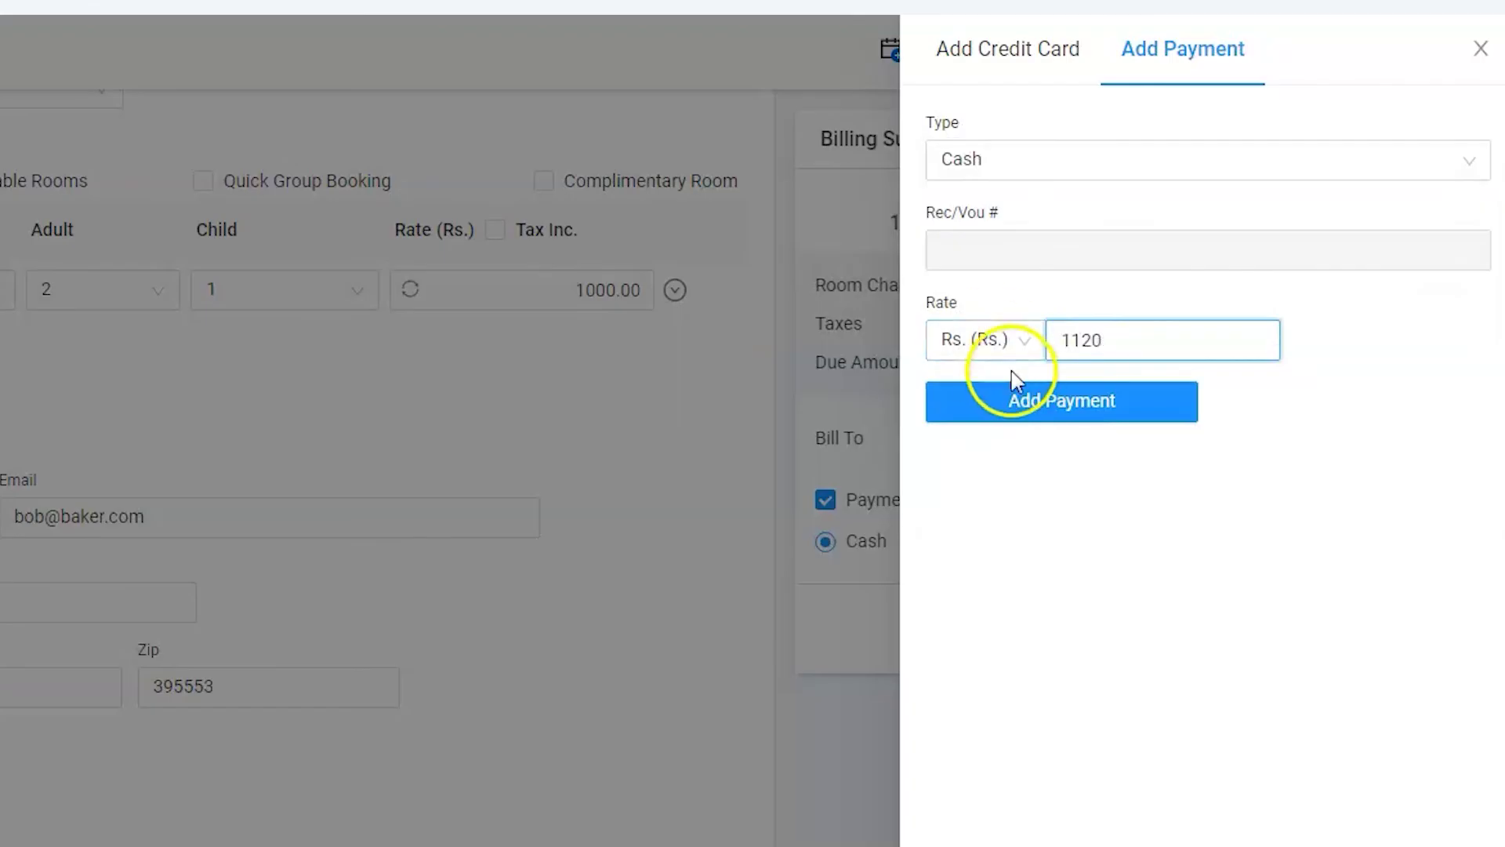
{"action": "left_click", "coordinate": [1026, 398]}
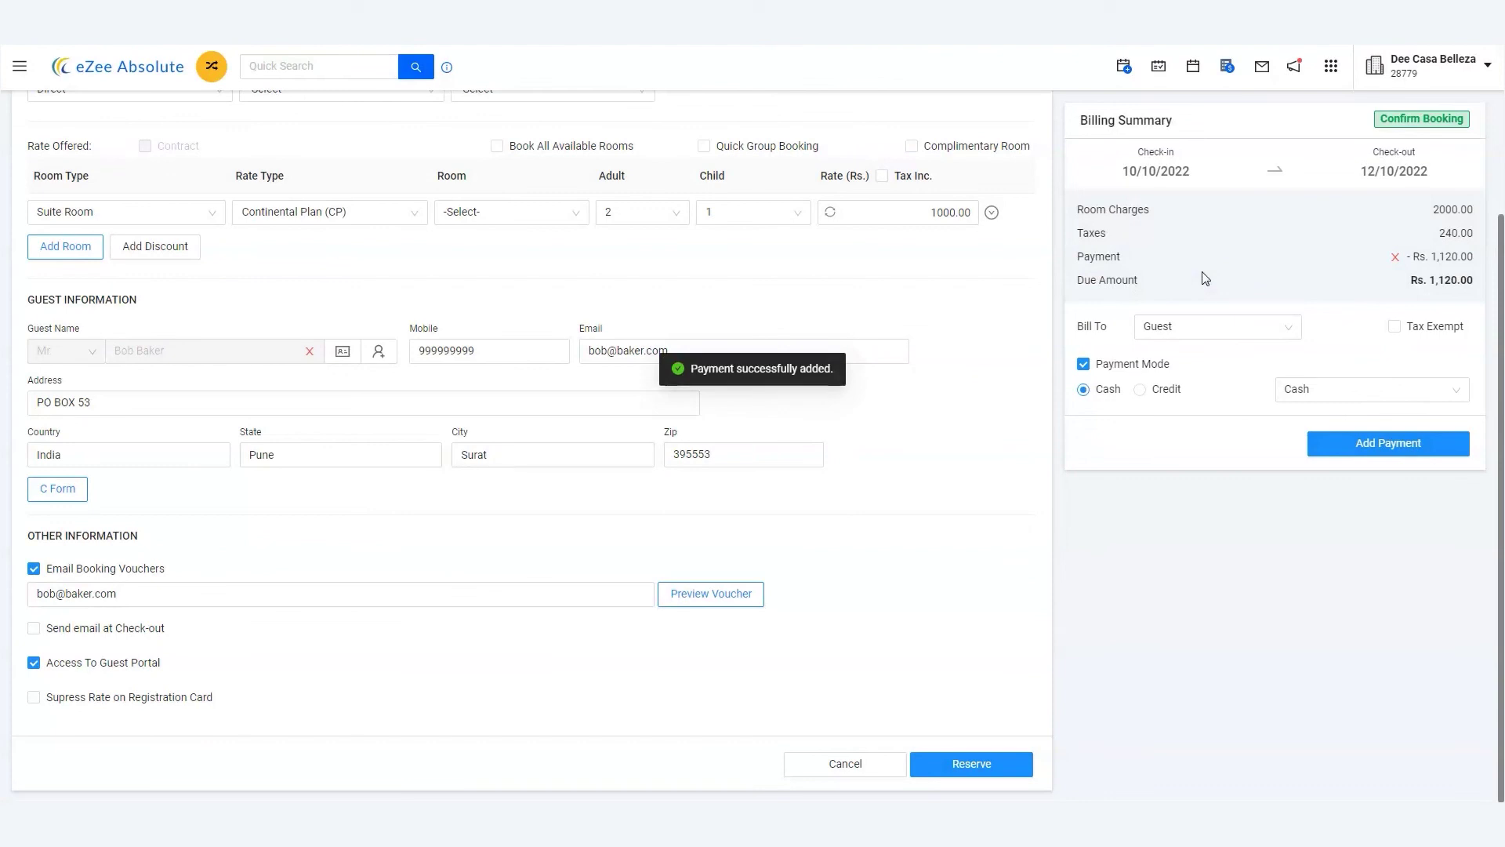
{"action": "left_click", "coordinate": [1201, 279]}
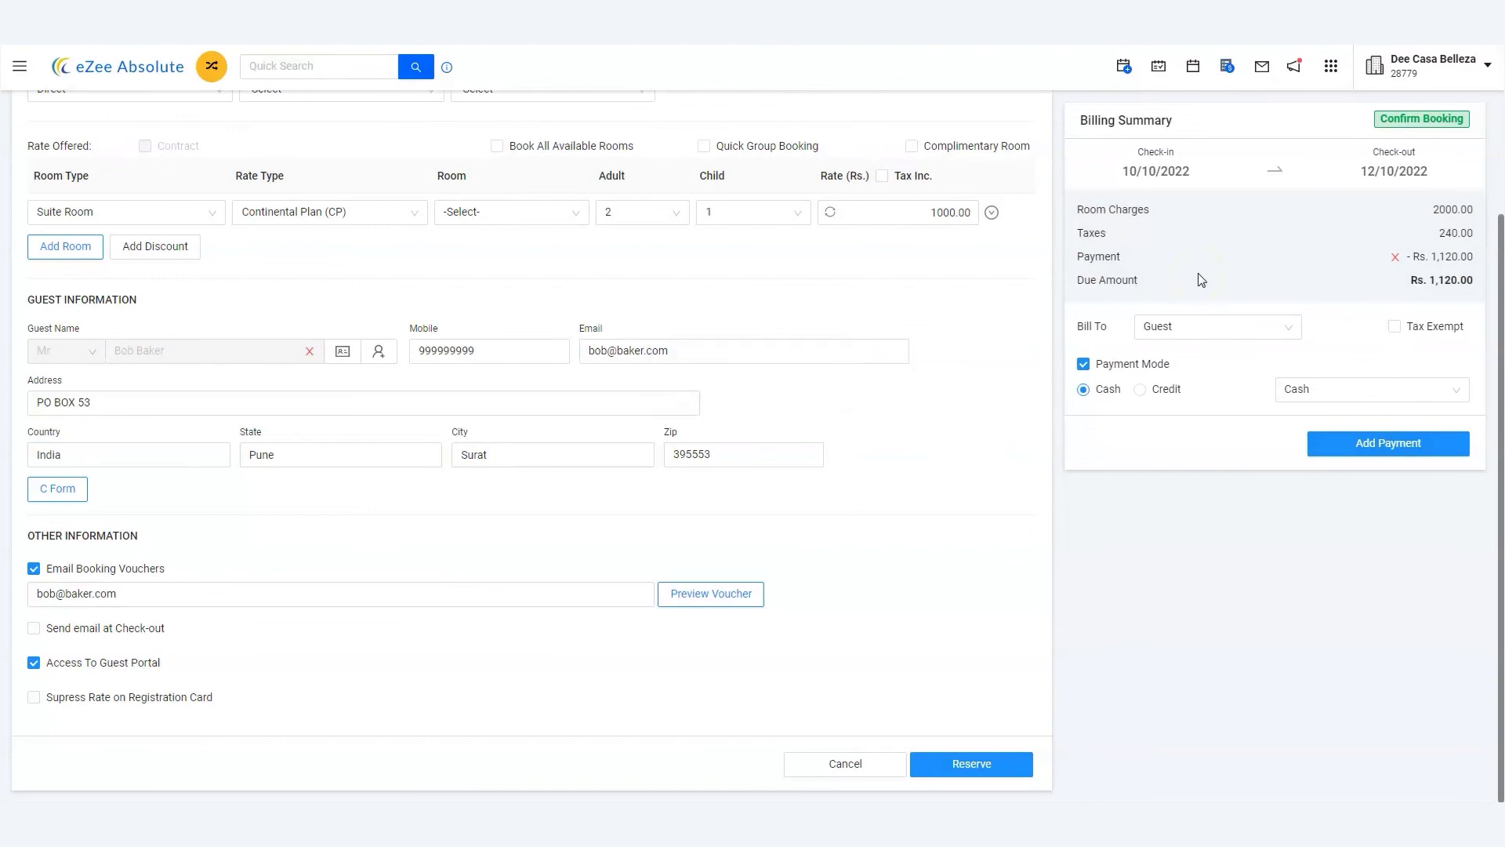
Reserve the booking and select the generated reservation number in the confirmation
{"action": "left_click", "coordinate": [971, 767]}
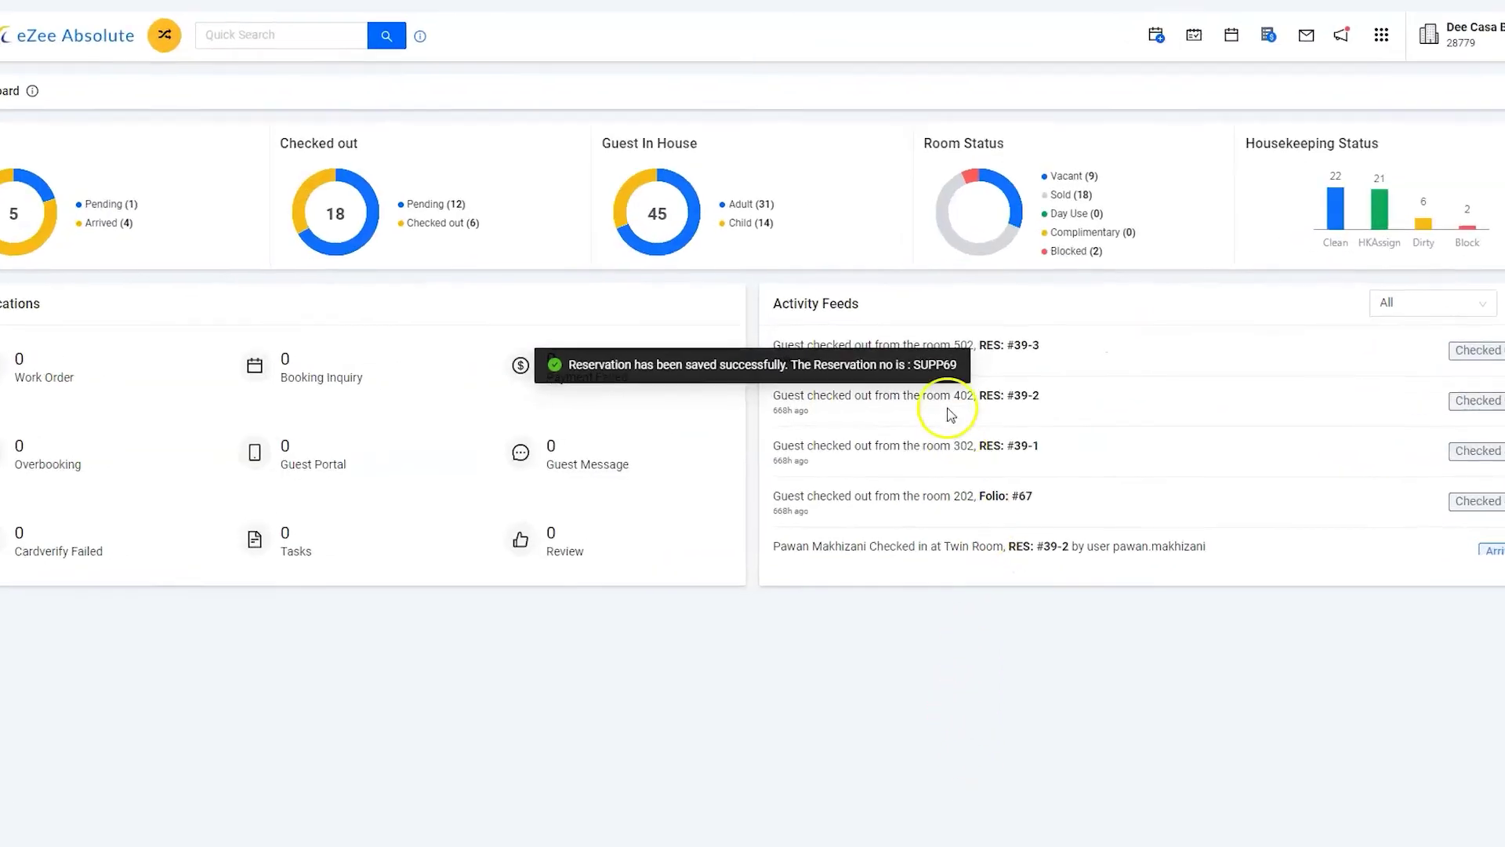
{"action": "left_click_drag", "start_coordinate": [913, 364], "coordinate": [925, 365]}
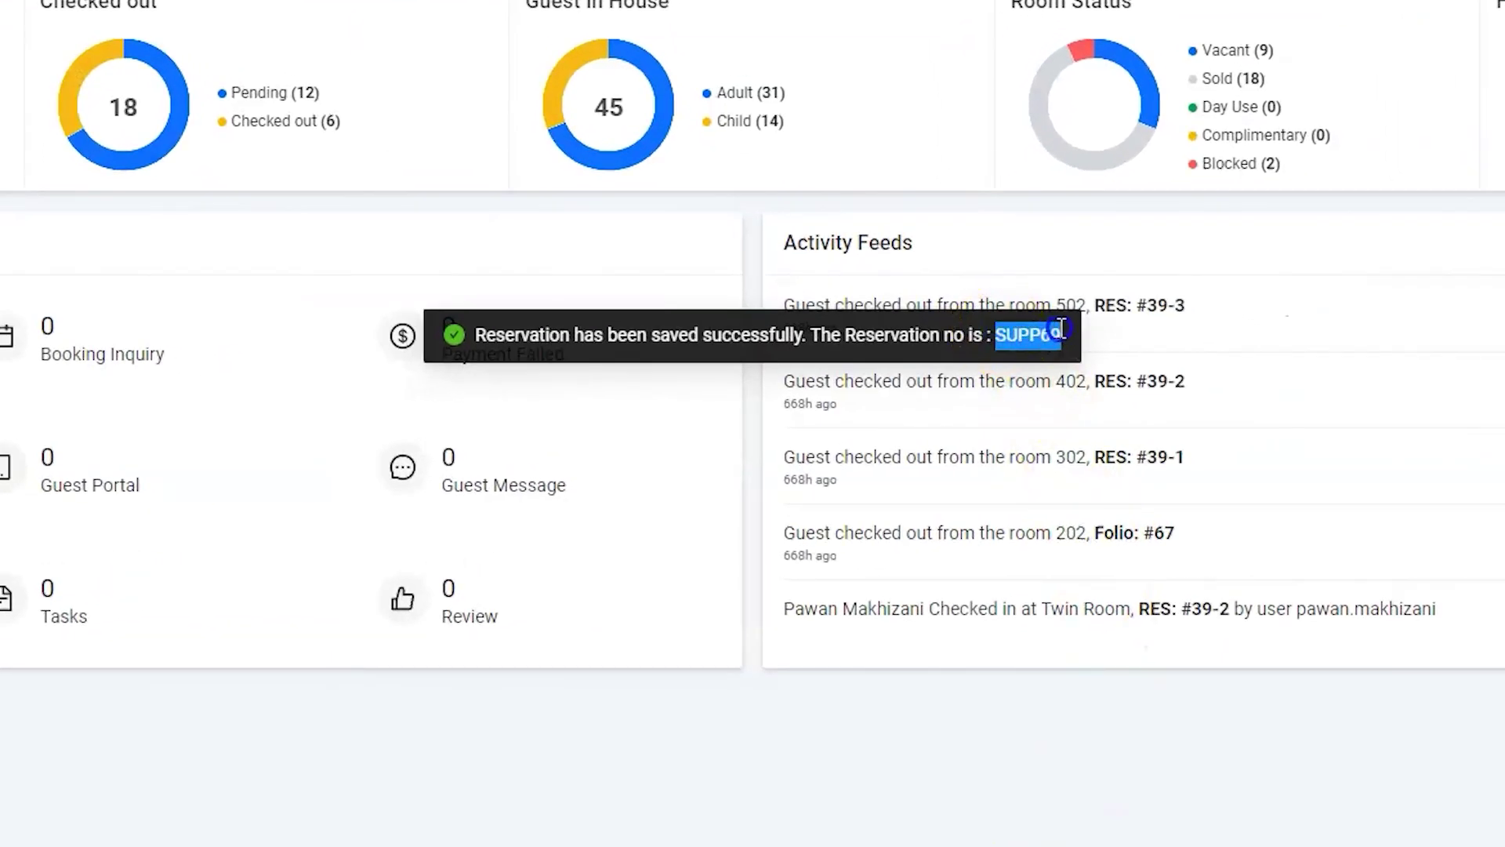